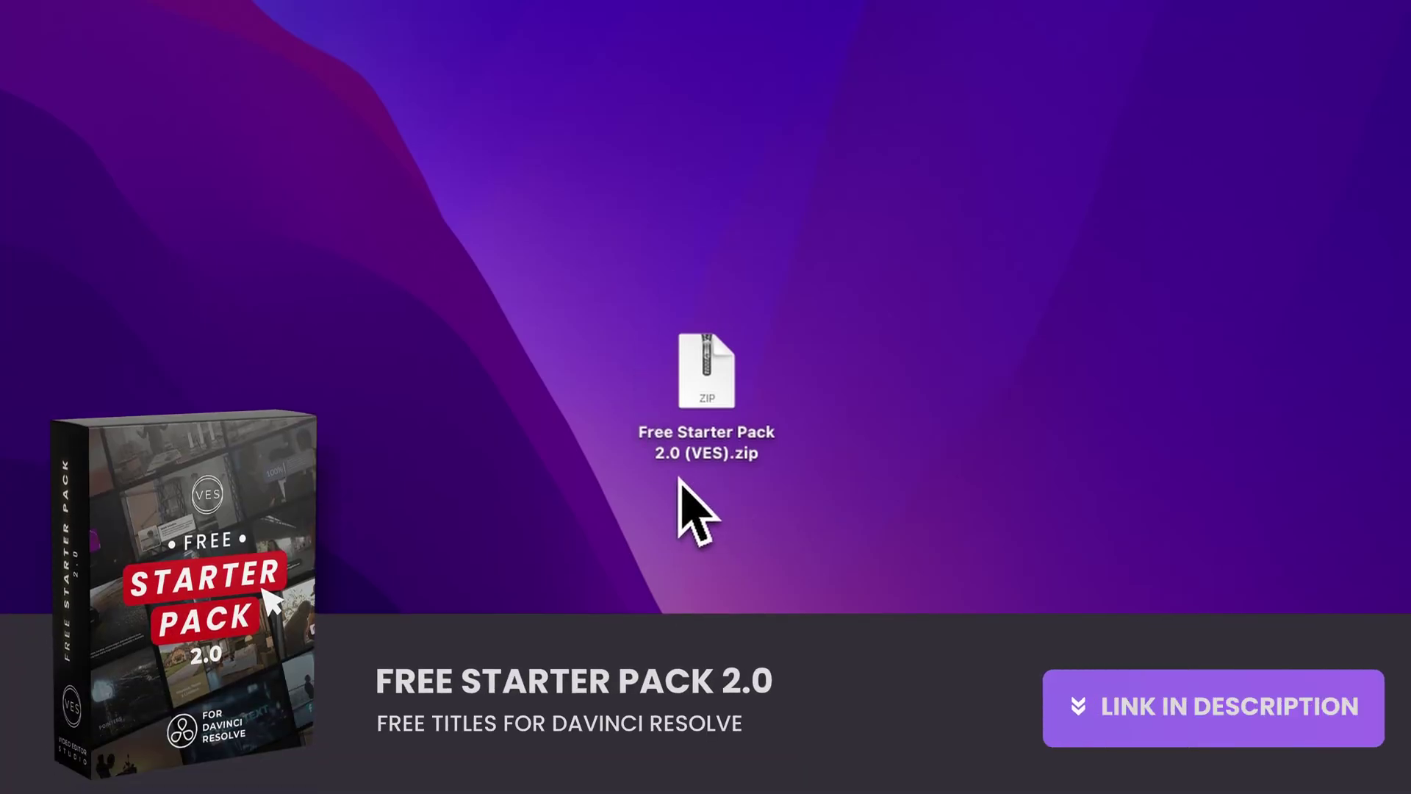
Extract the starter pack zip and preview its Licence and instruction PDFs and DRFX bundle
left_click(705, 391)
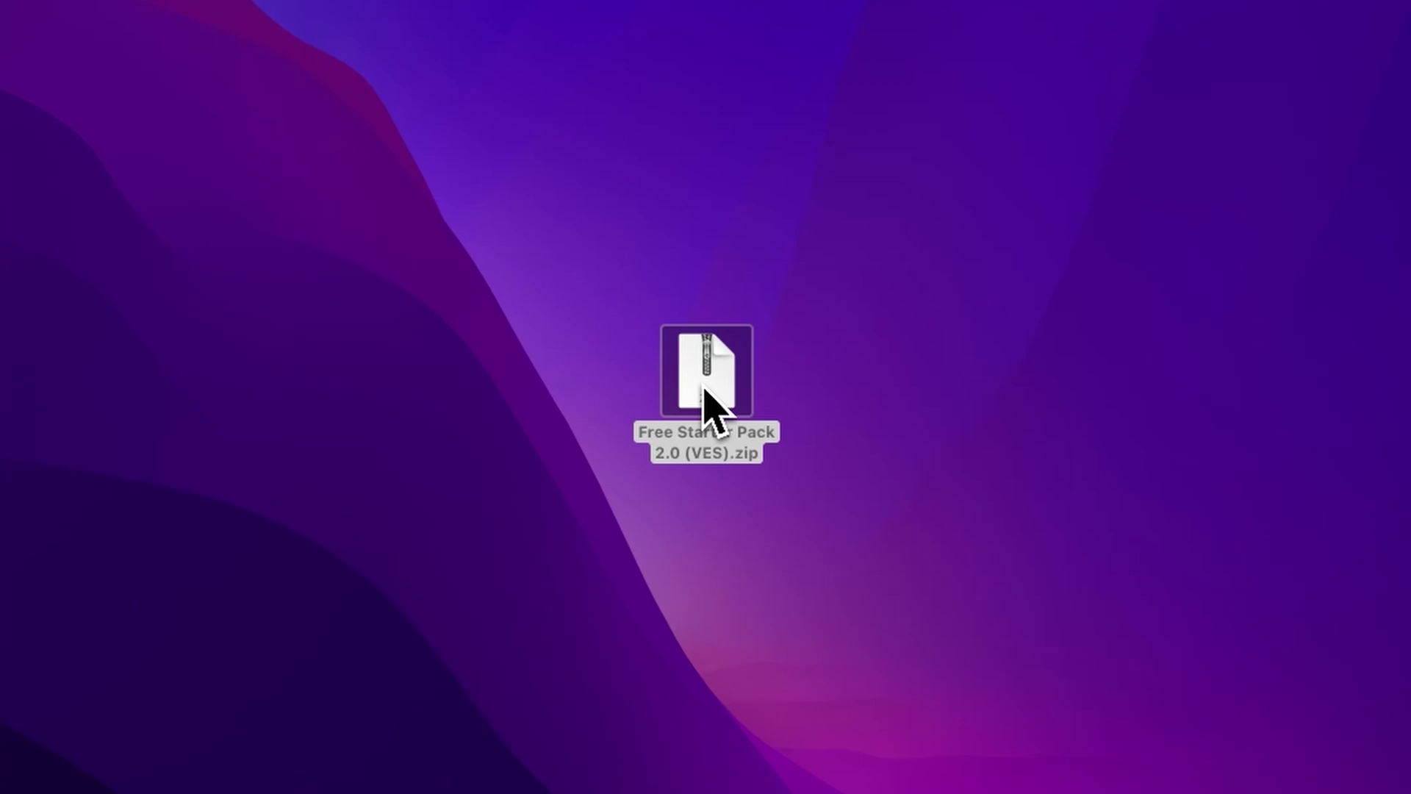
double_click(704, 394)
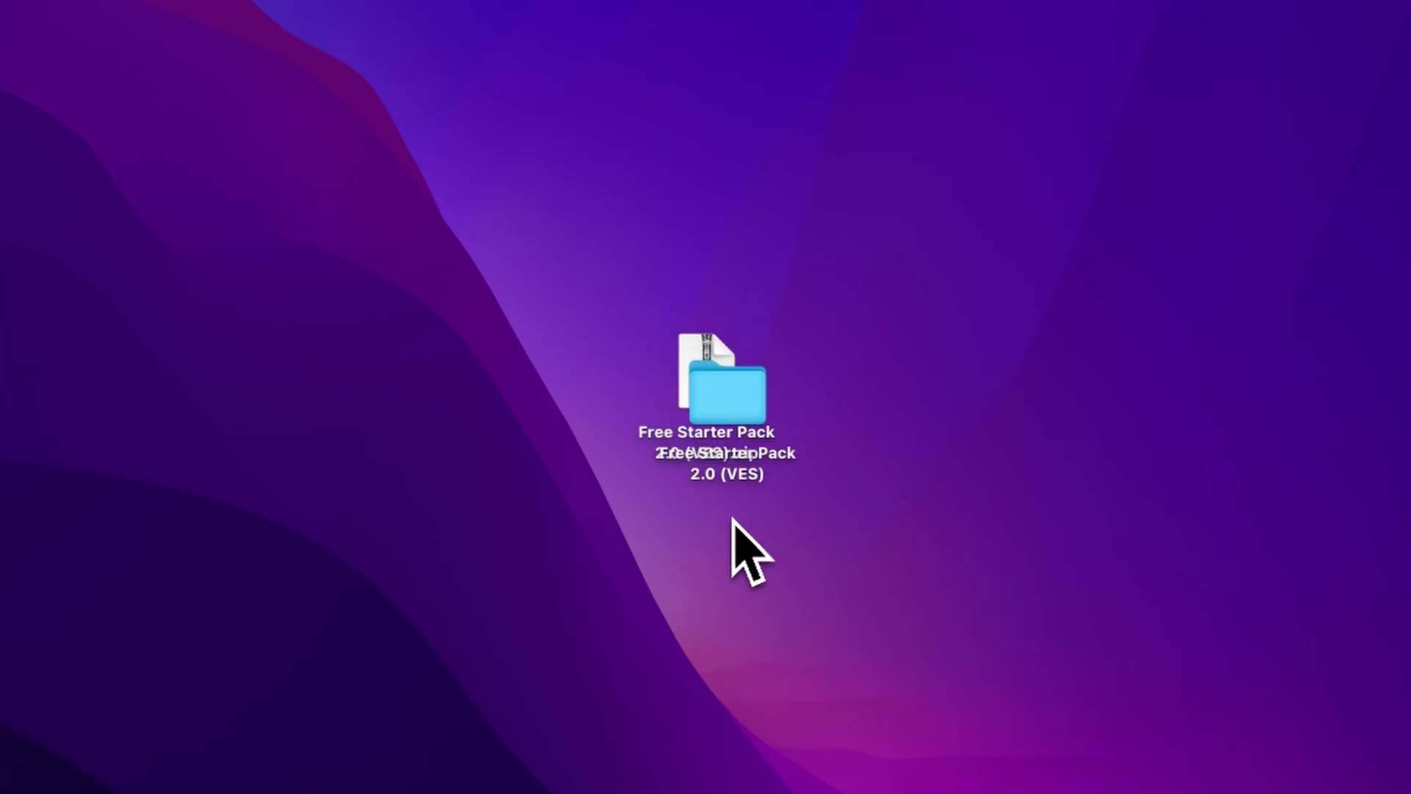
double_click(725, 408)
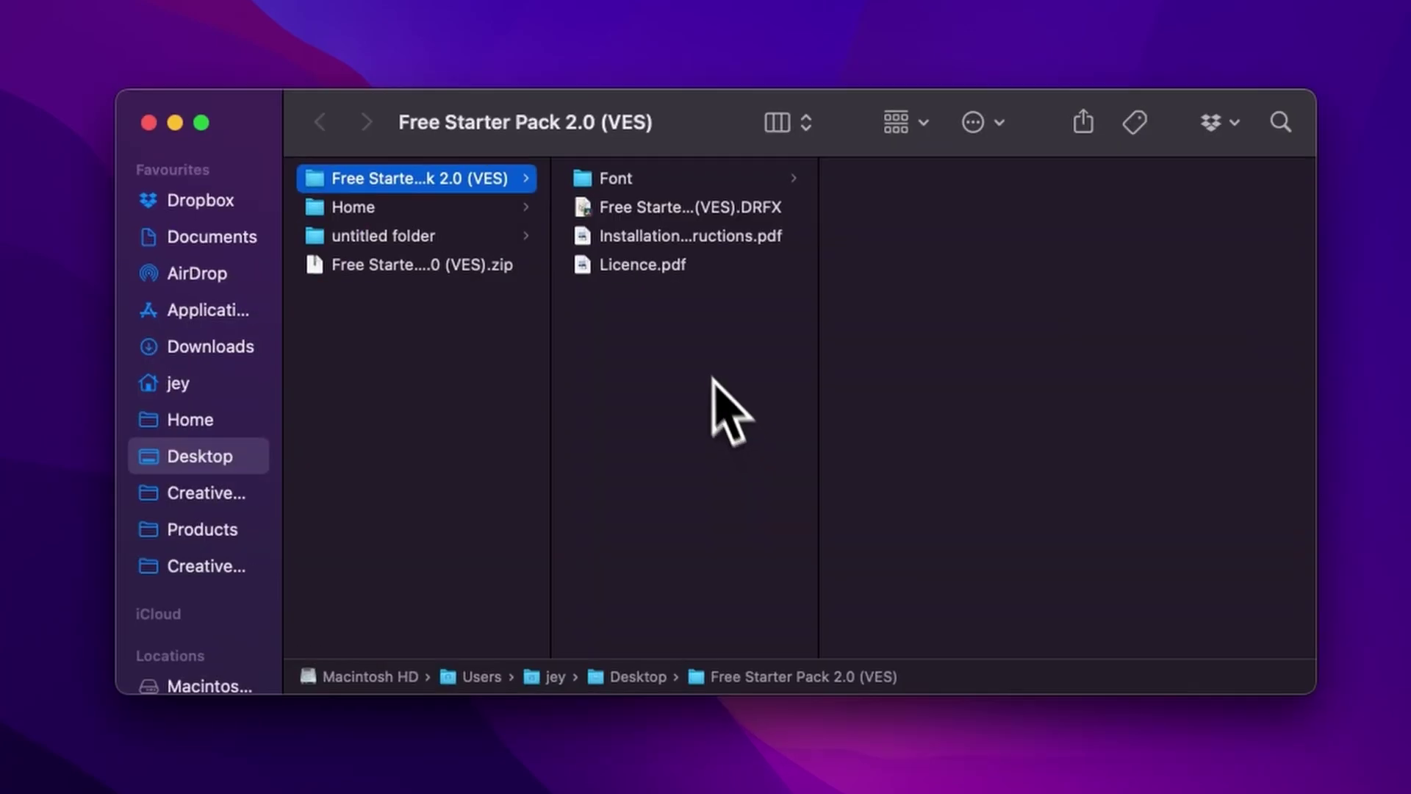
left_click(658, 266)
left_click(659, 237)
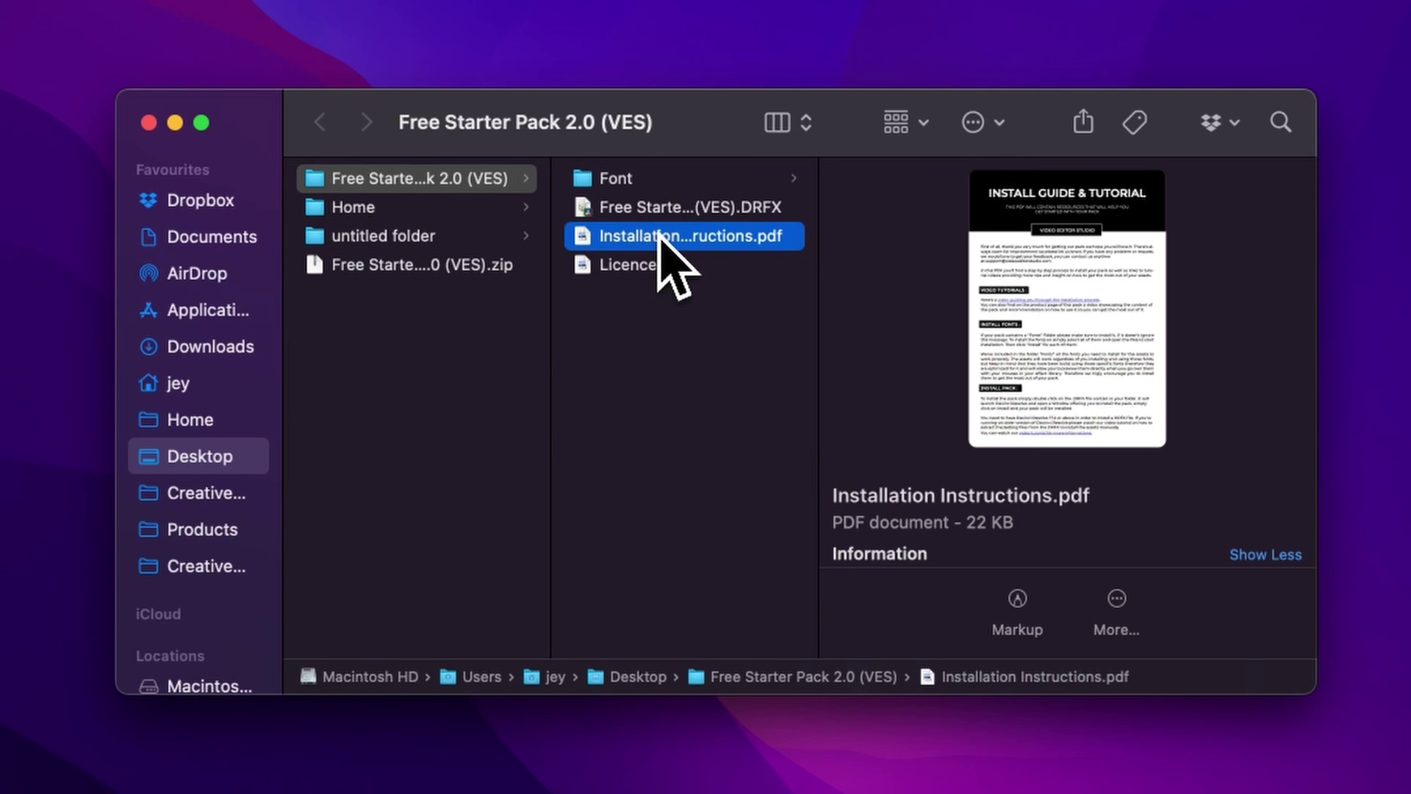
left_click(659, 208)
In the Font folder, preview BasementGrotesque-Black and select all 66 font files
left_click(658, 181)
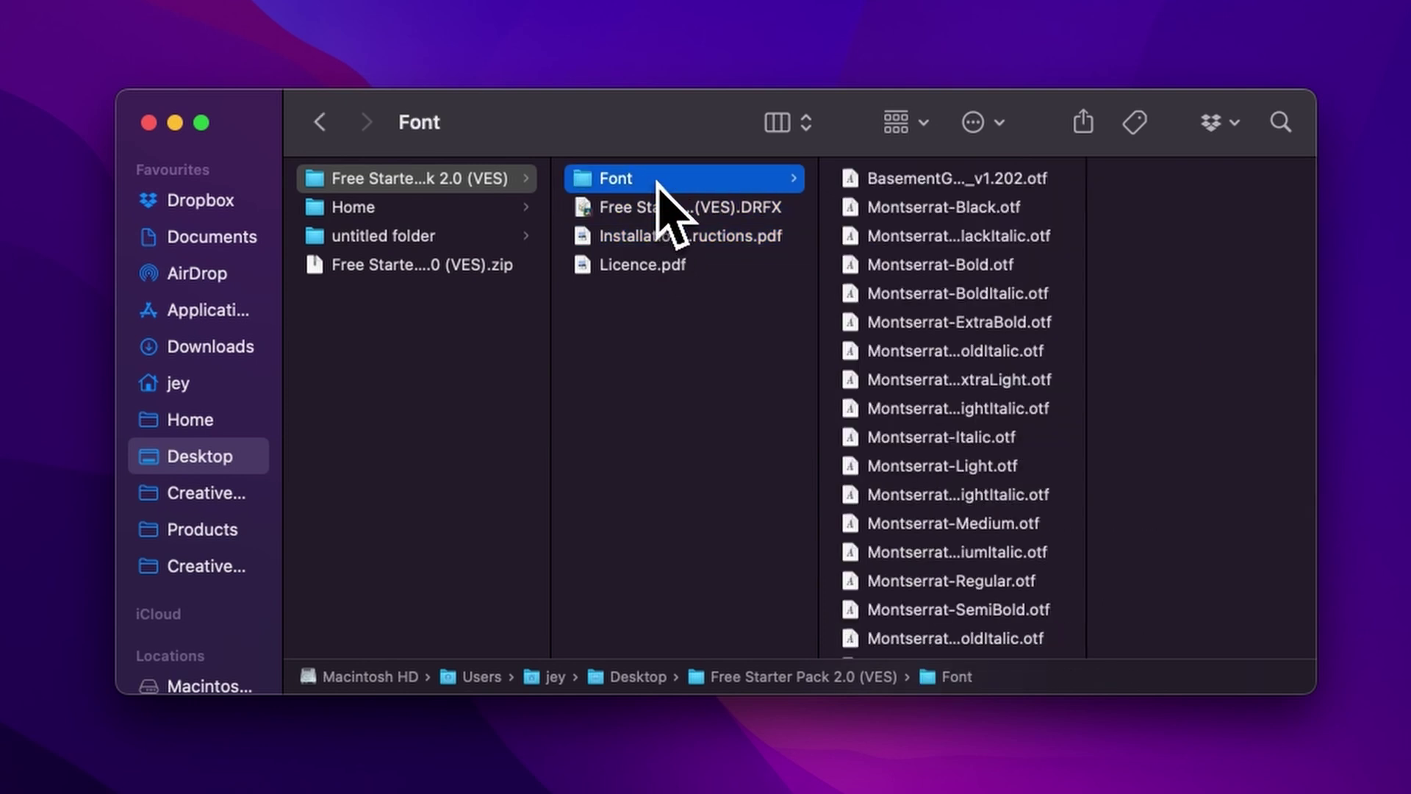
left_click(917, 185)
scroll(904, 283, "down", 10)
scroll(897, 272, "up", 1)
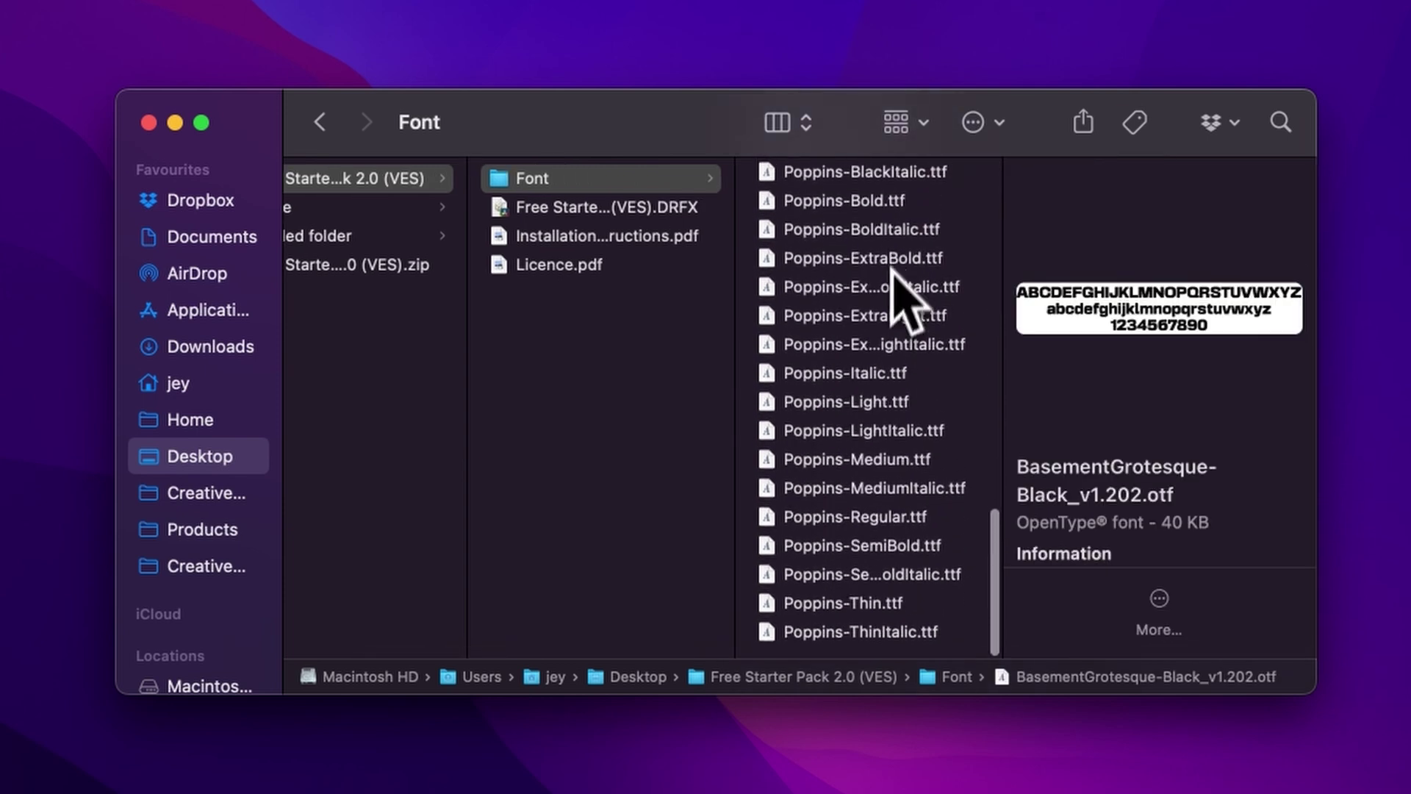
key("super+a")
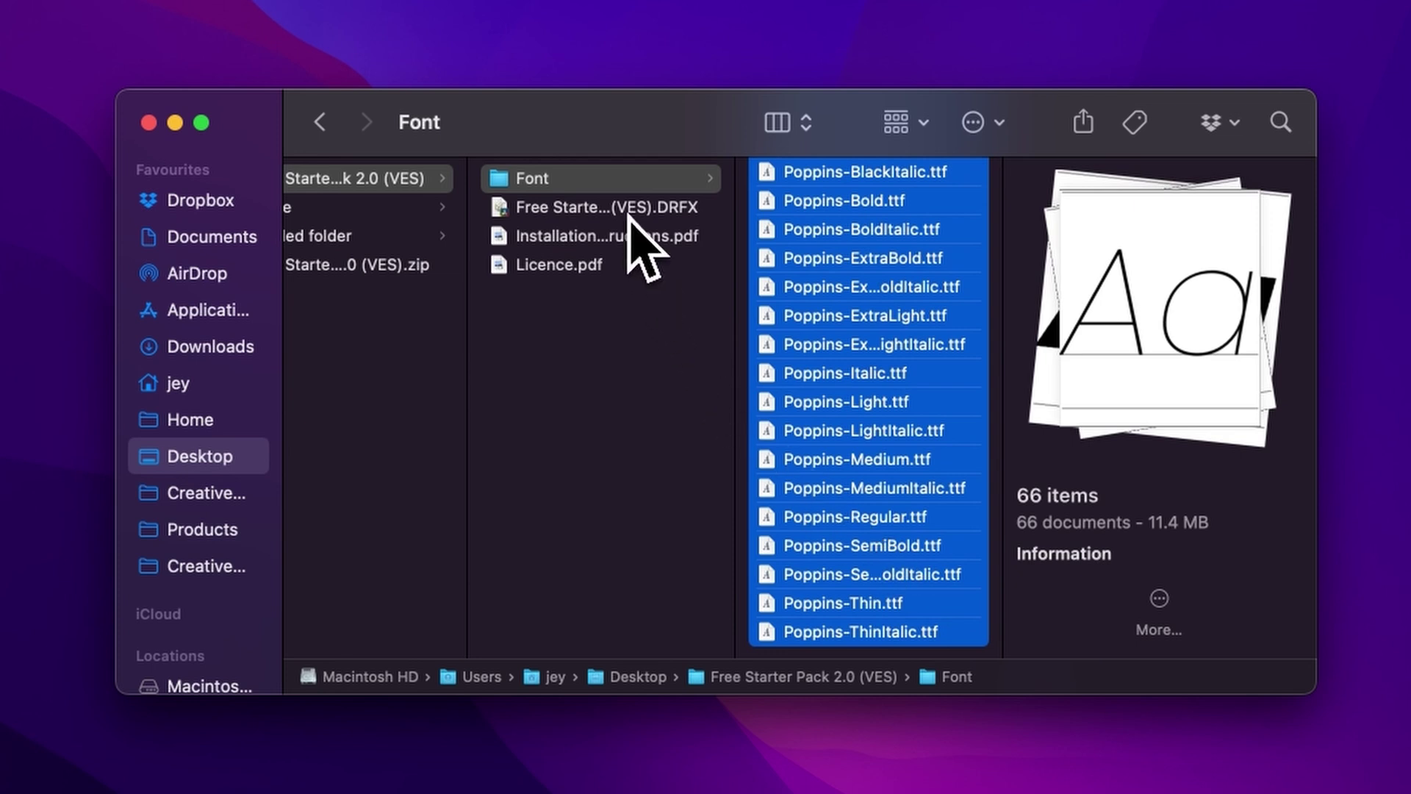
Install the Free Starter Pack 2.0 (VES) DRFX bundle into Resolve, overwriting the existing one
double_click(665, 209)
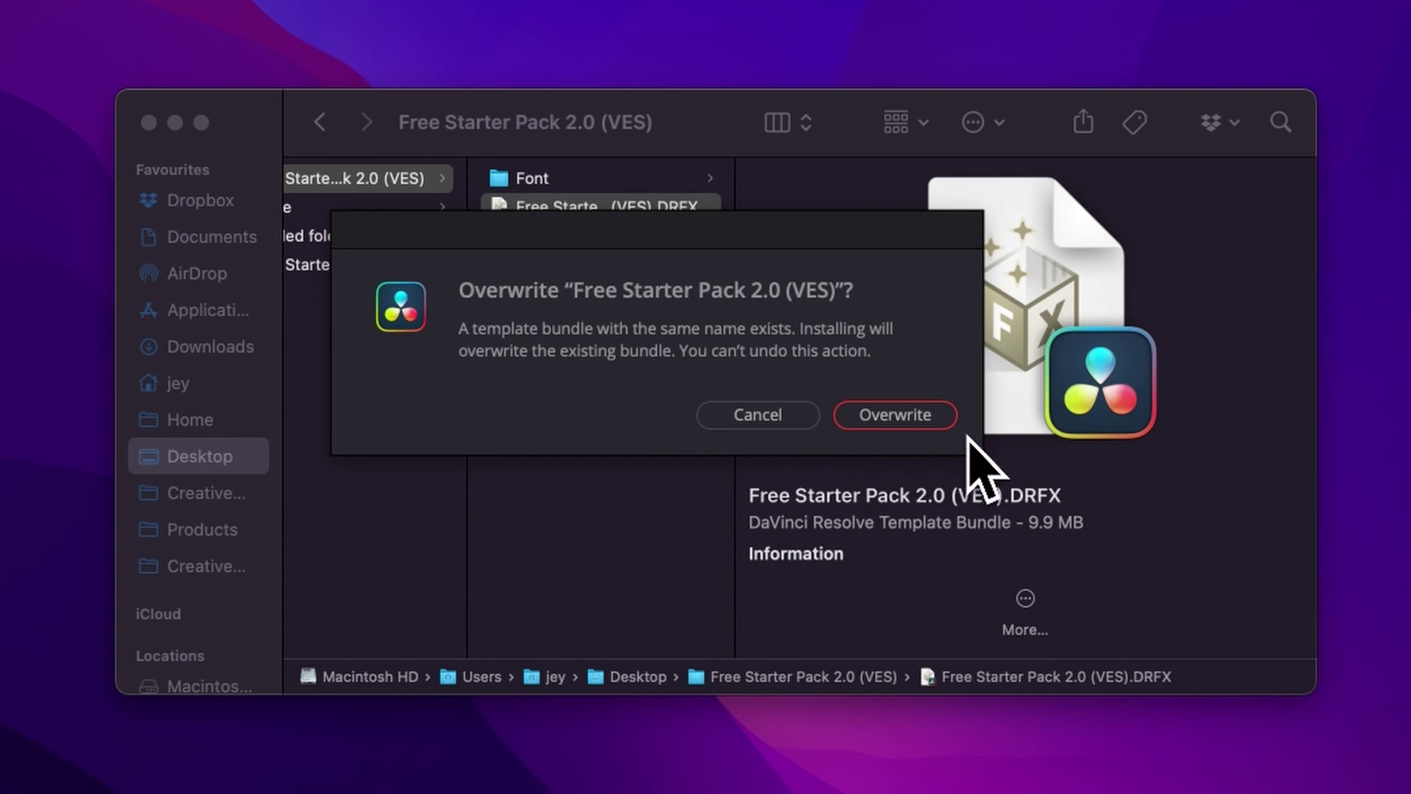
left_click(917, 425)
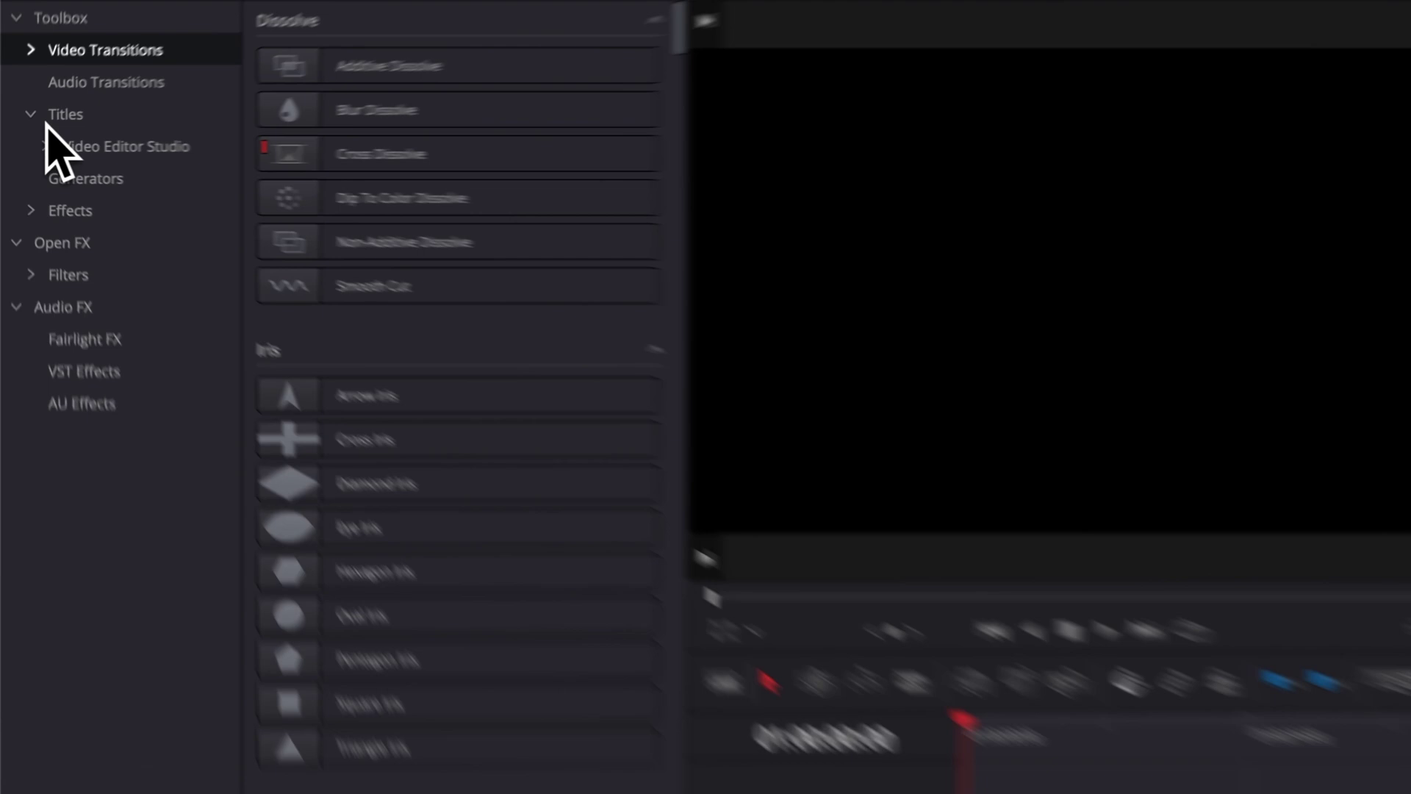
Add Liquid Text from Free Starter Pack 2.0's Styled Text titles to V1 and play it
left_click(44, 127)
left_click(37, 148)
left_click(63, 143)
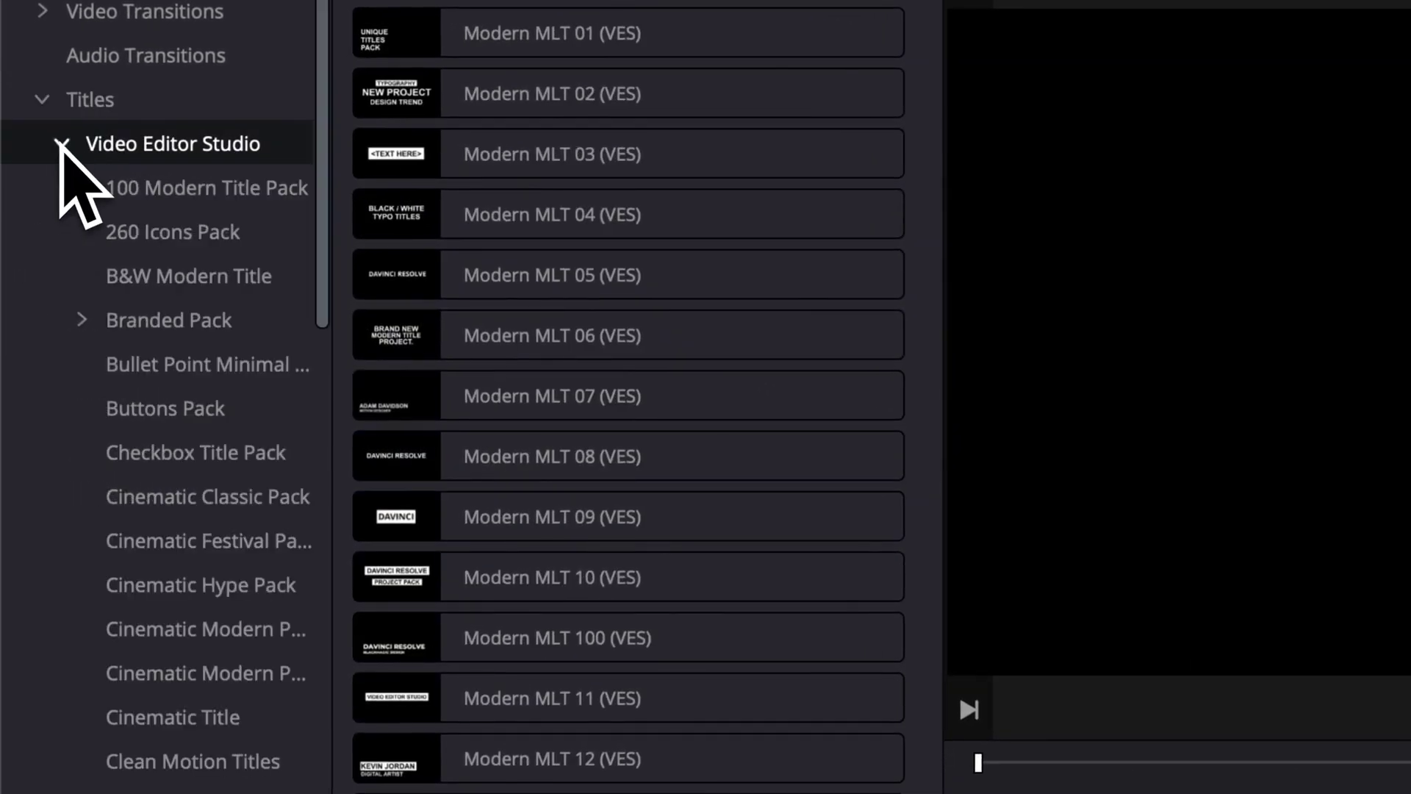
scroll(132, 529, "down", 10)
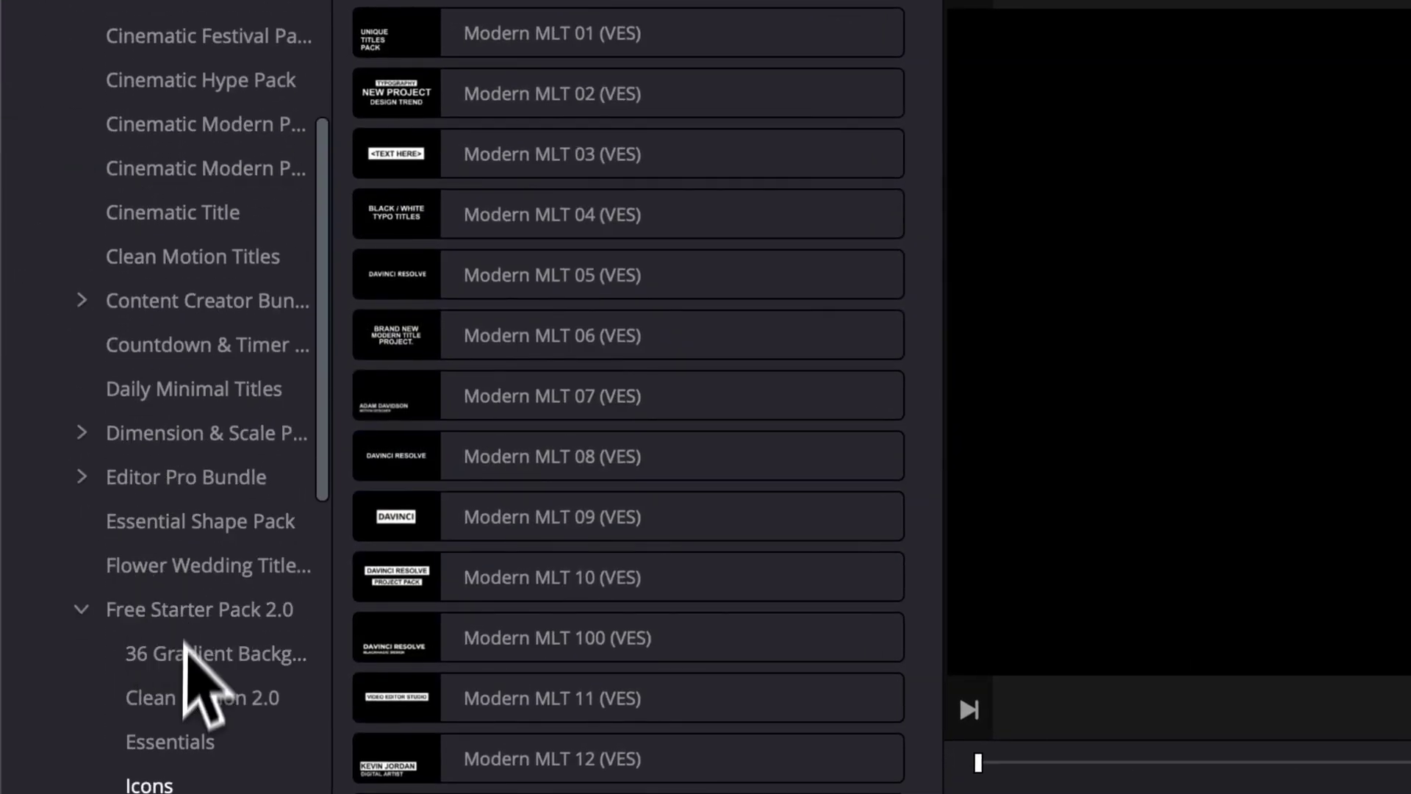
left_click(163, 685)
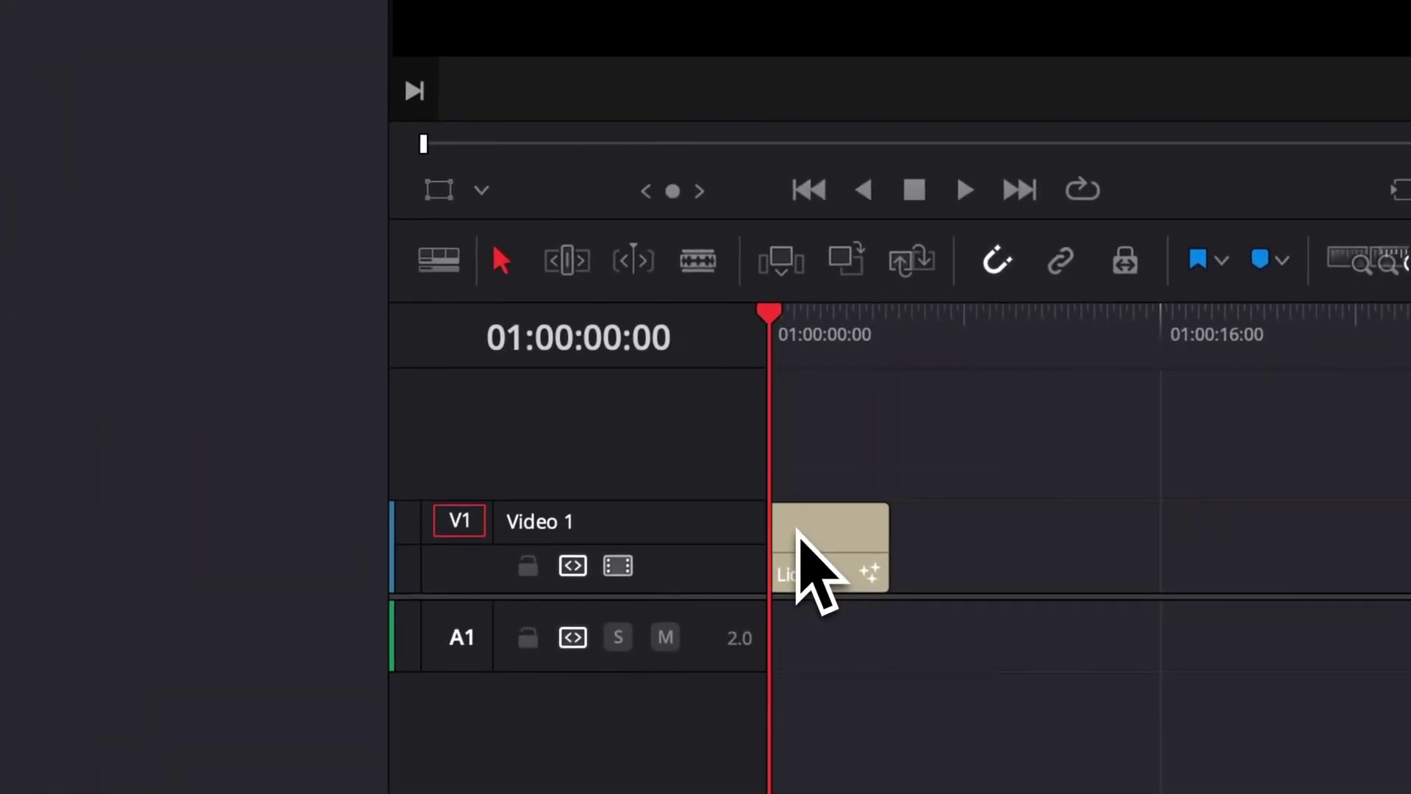
key("space")
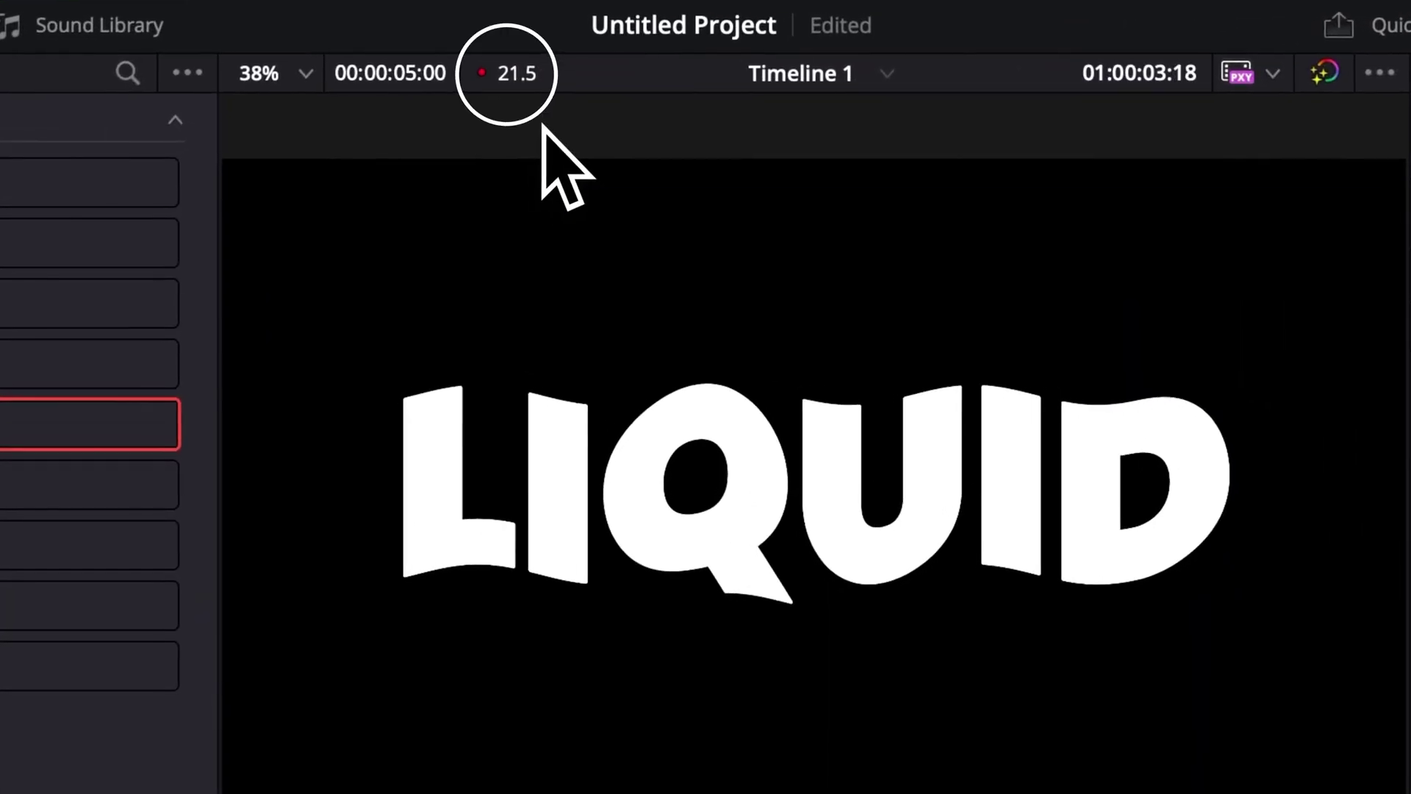
key("space")
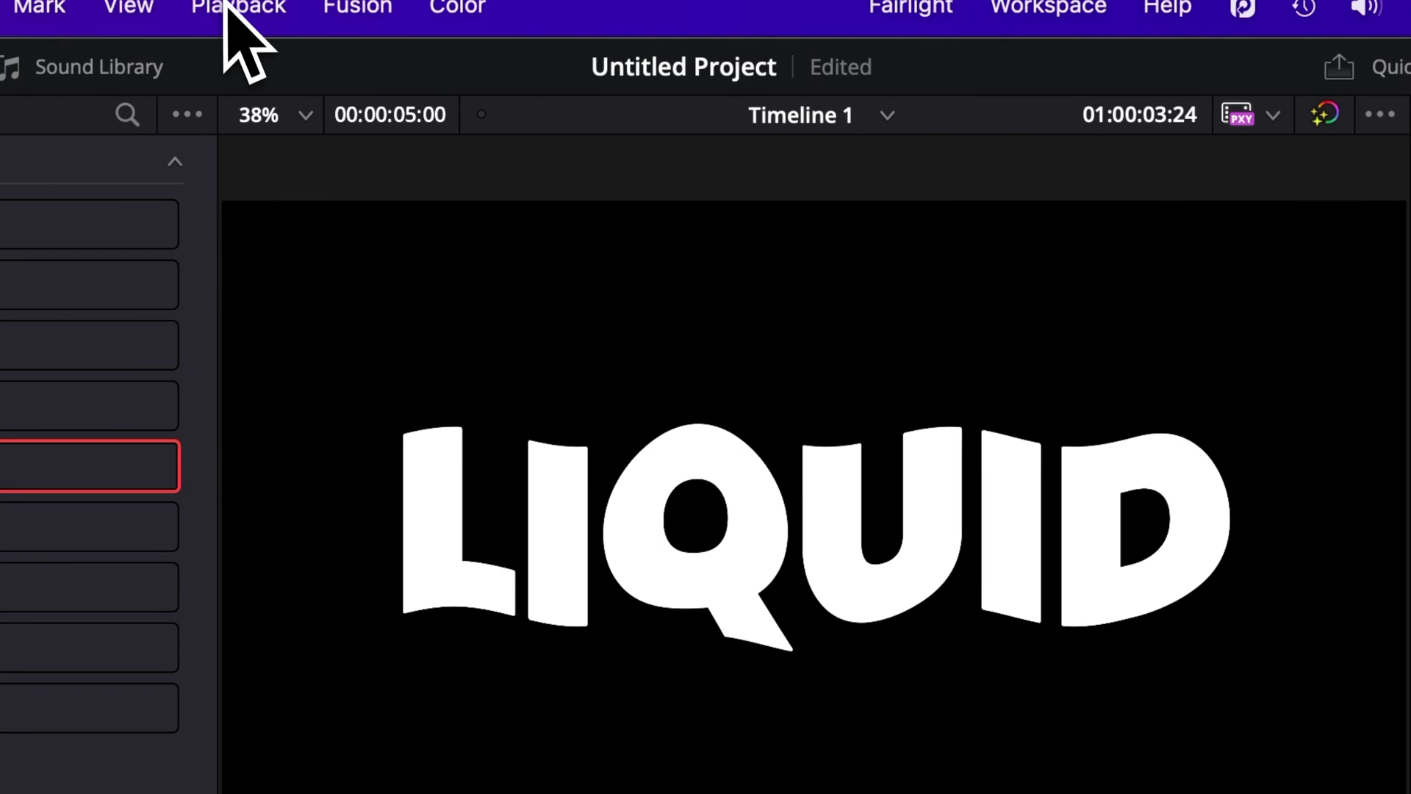
left_click(236, 30)
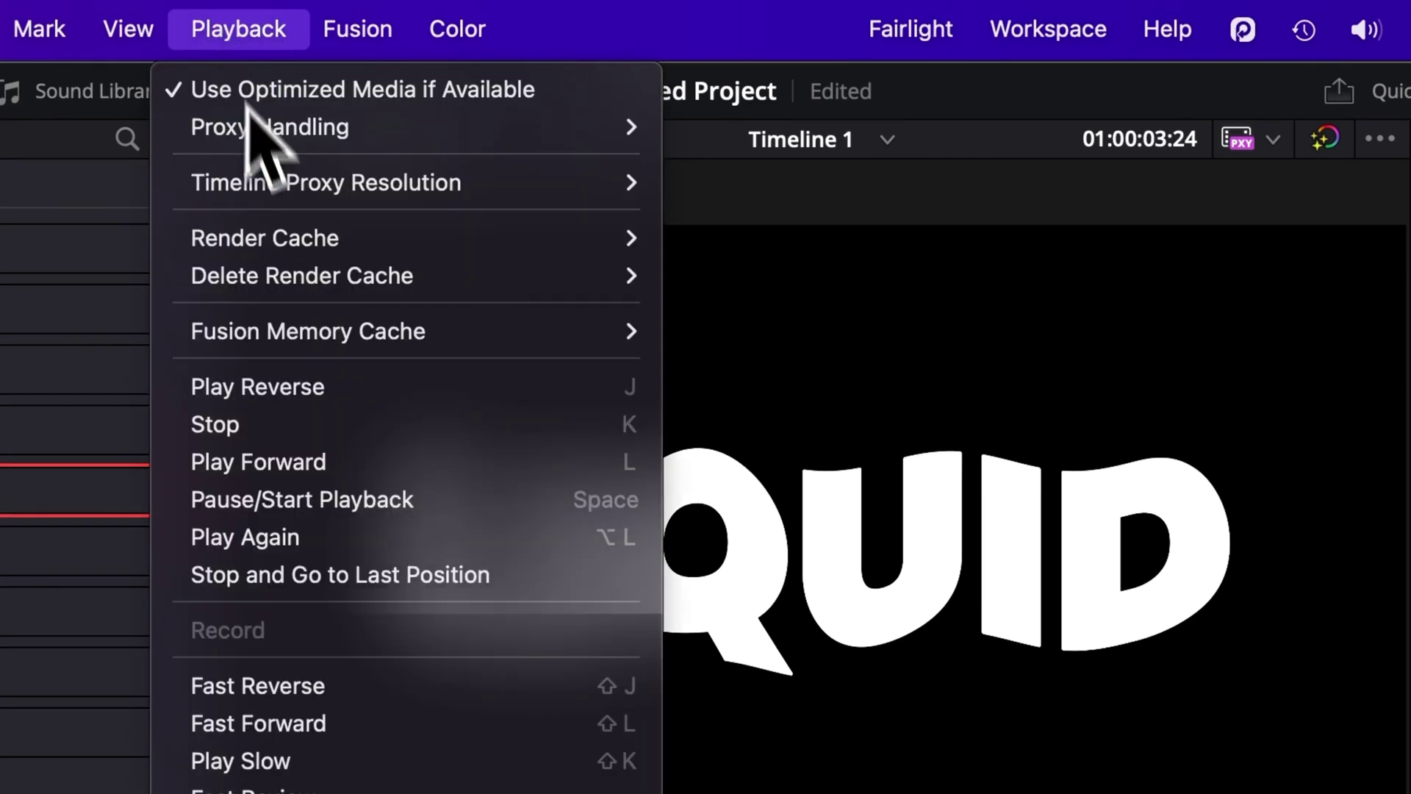
mouse_move(276, 232)
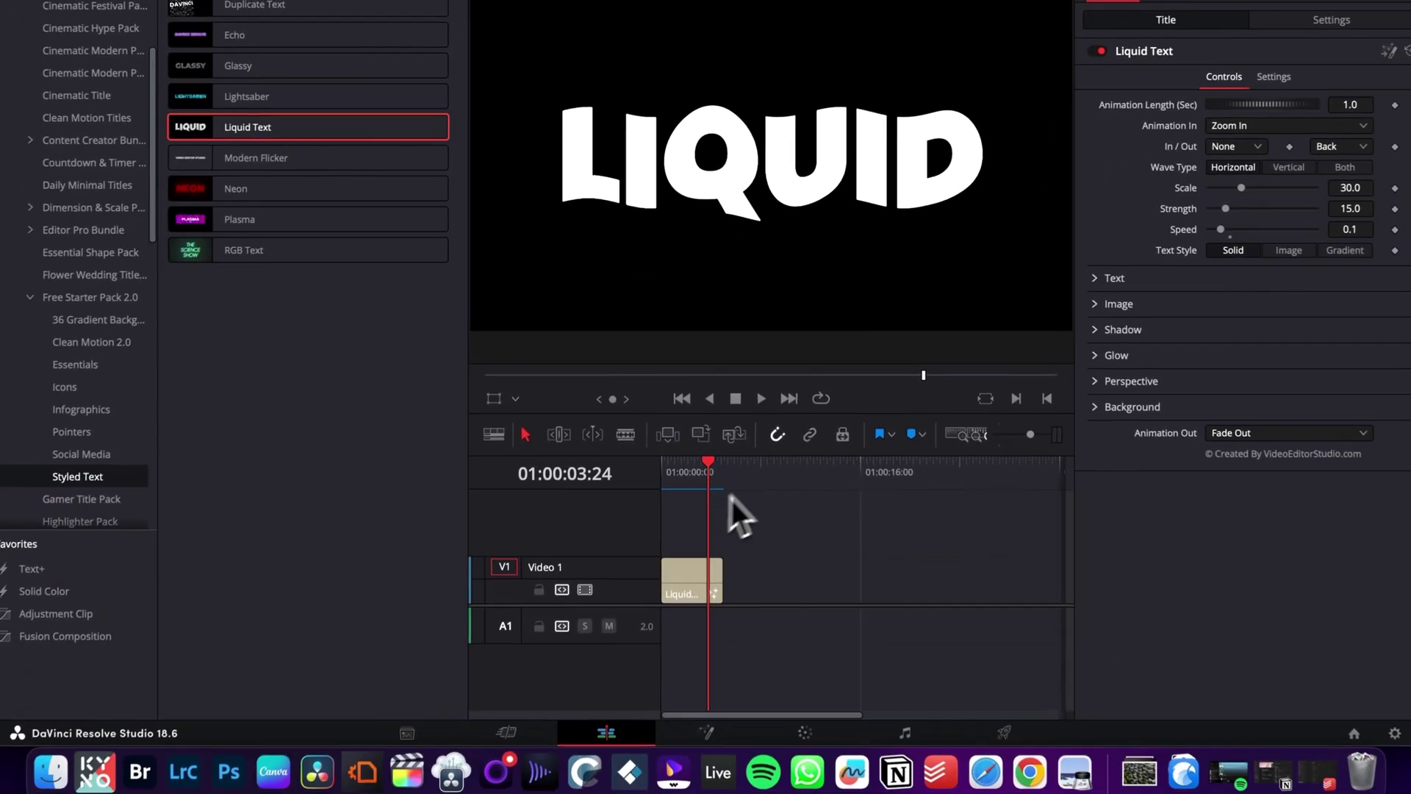
left_click(674, 474)
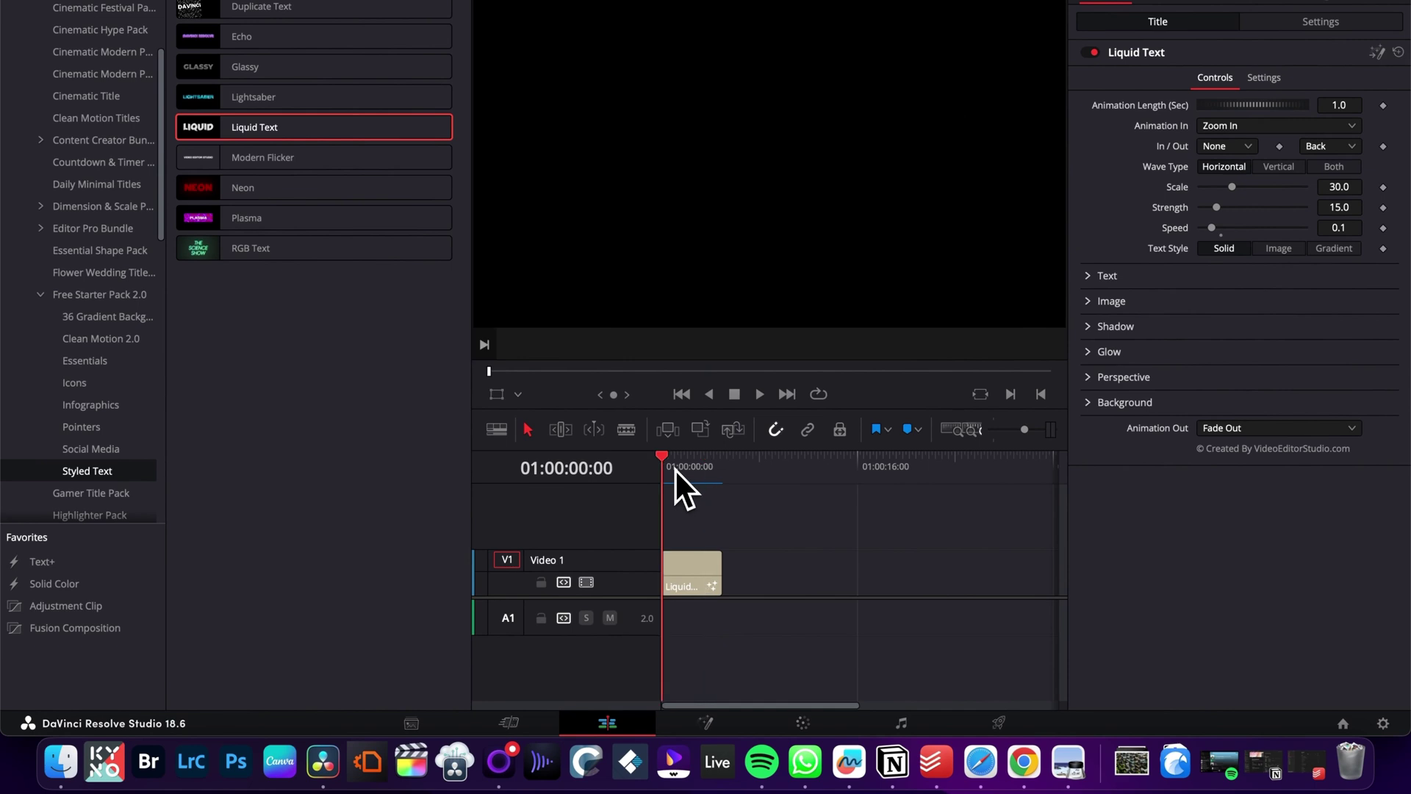
key("space")
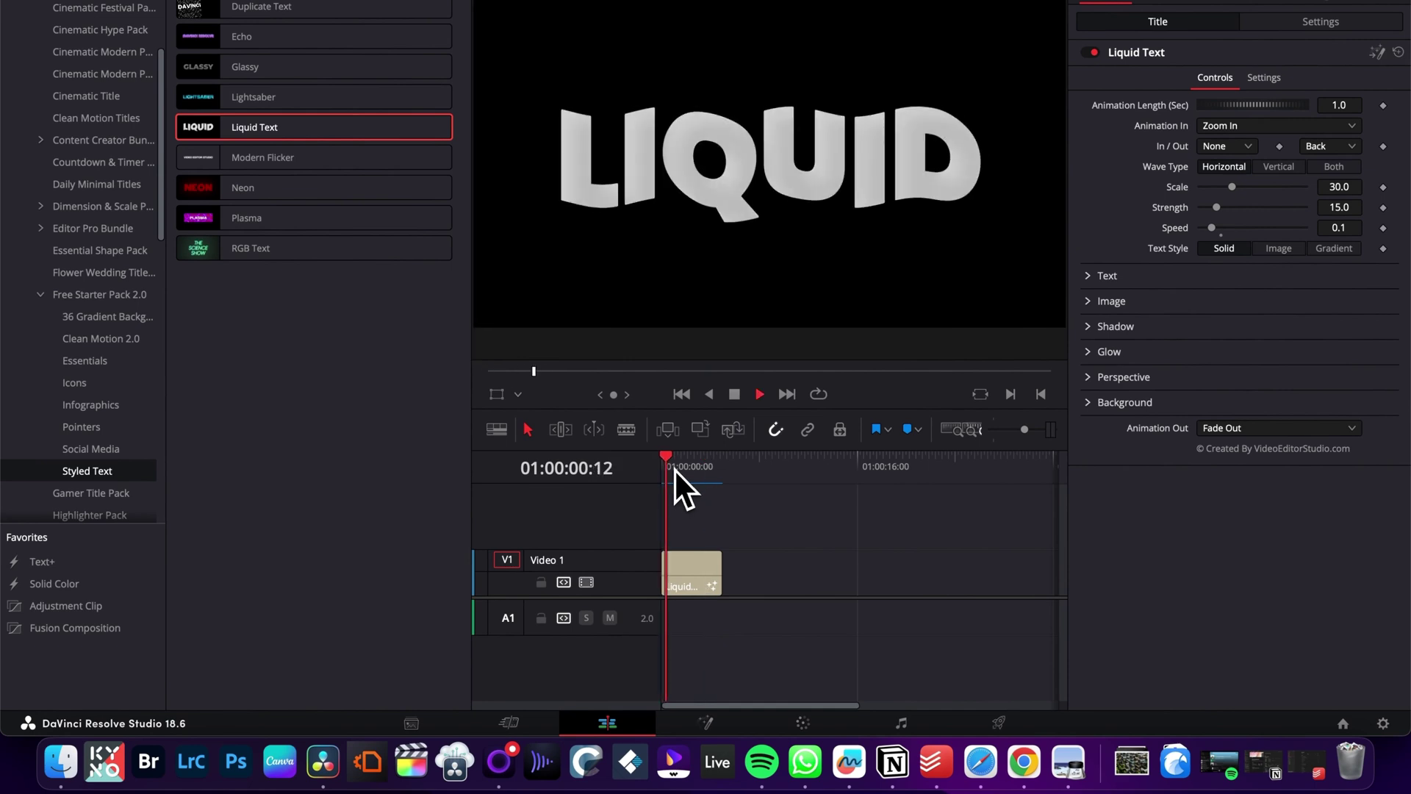
key("space")
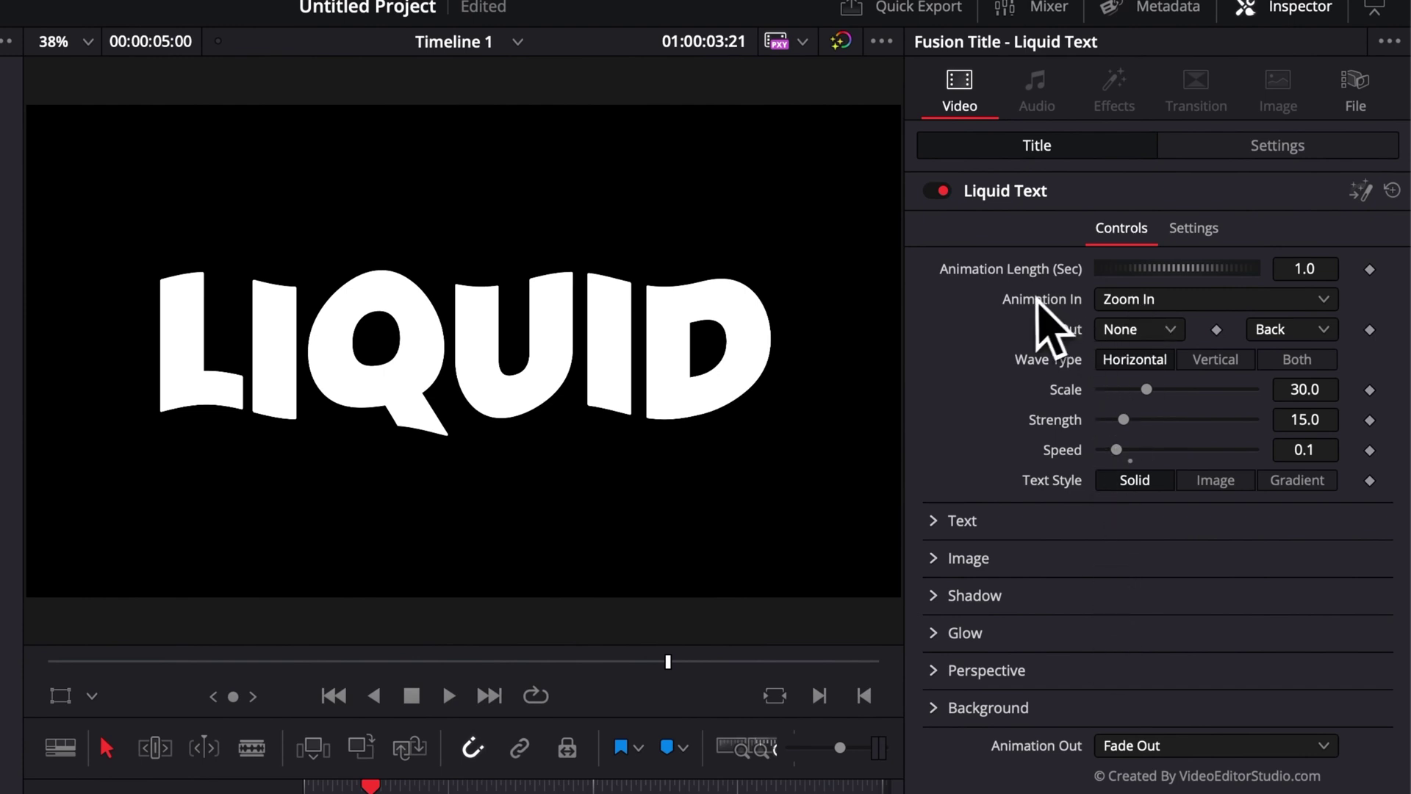
Switch the Liquid Text intro animation to None and scrub just past the title's start
left_click(1130, 302)
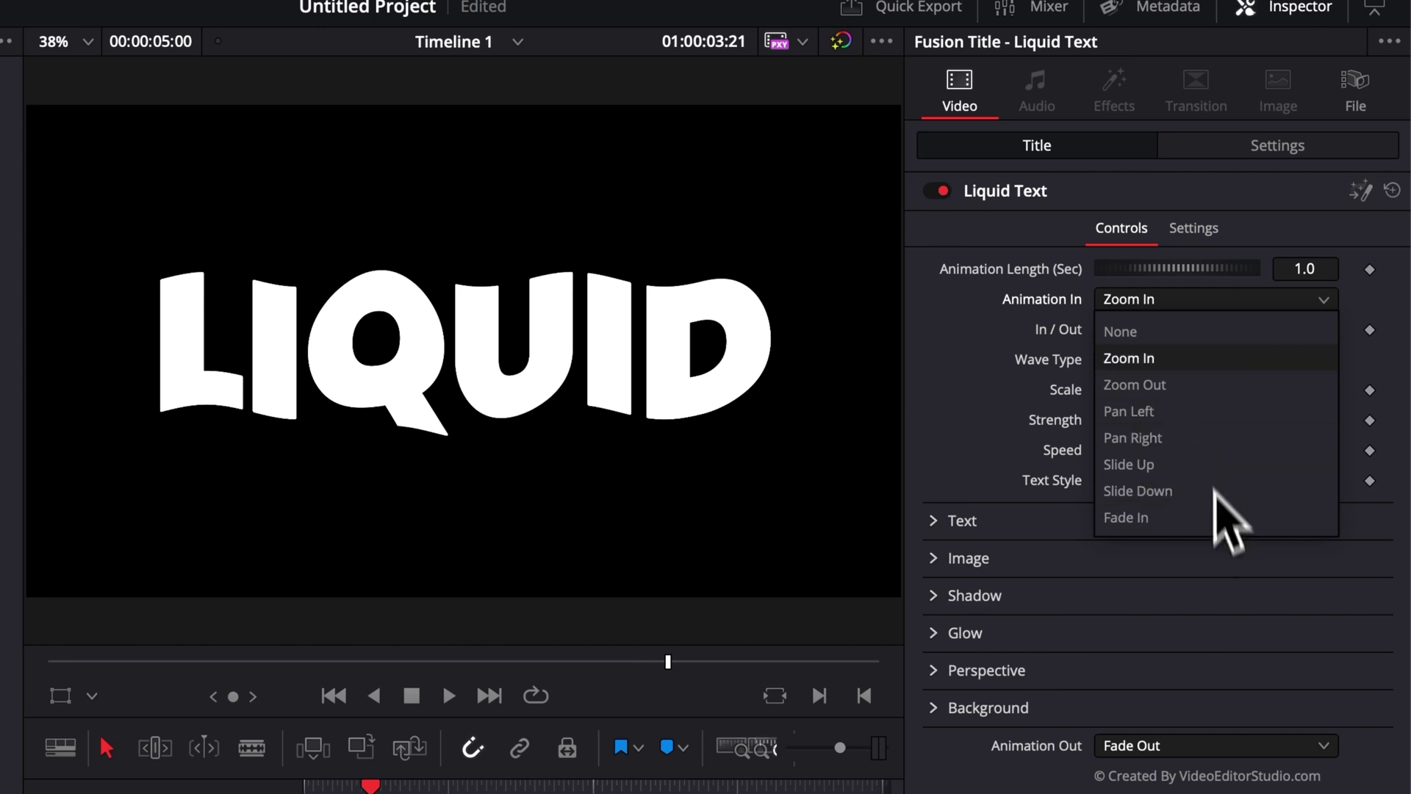
left_click(1113, 332)
left_click_drag(559, 641, 562, 642)
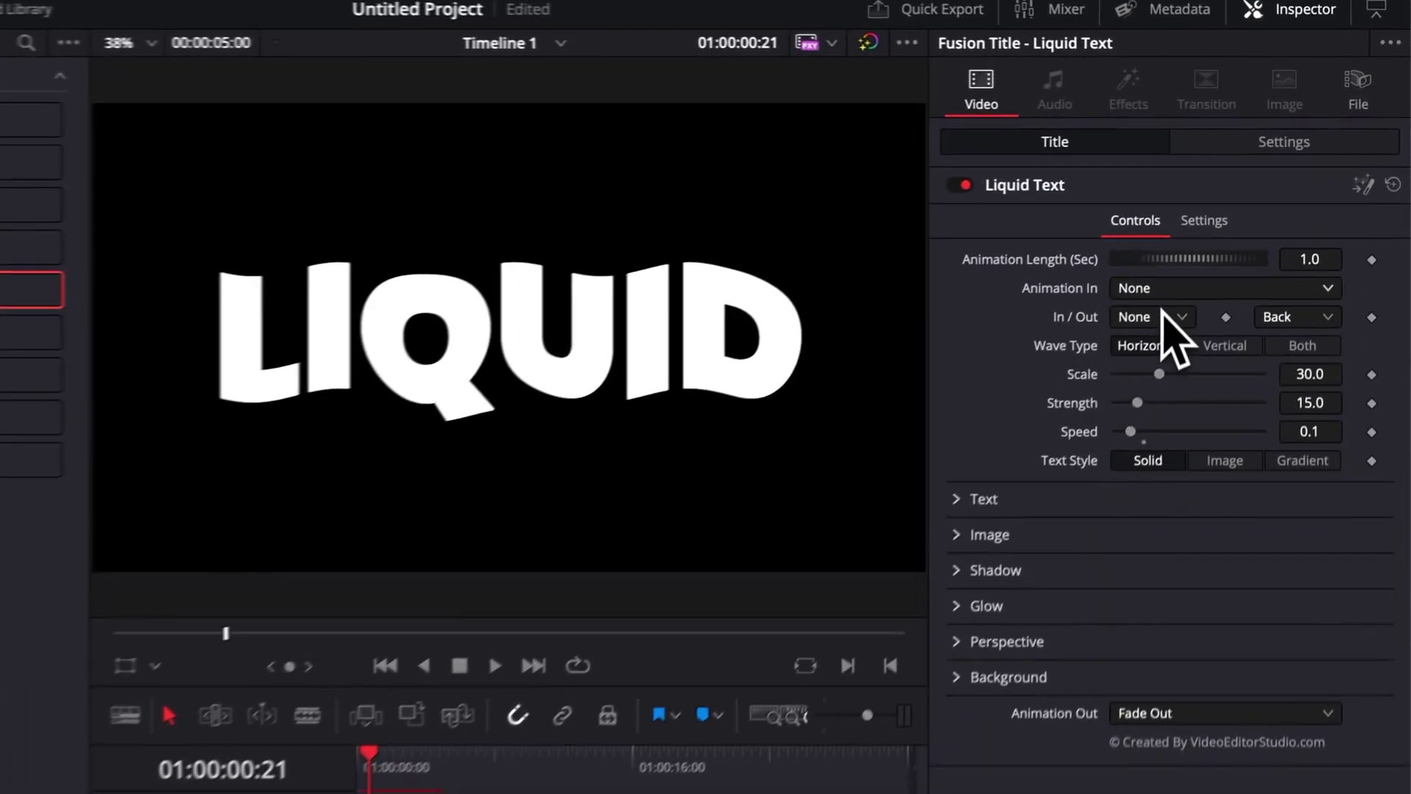
Set Animation In to Slide Down and preview the entrance from the timeline start
left_click(1233, 225)
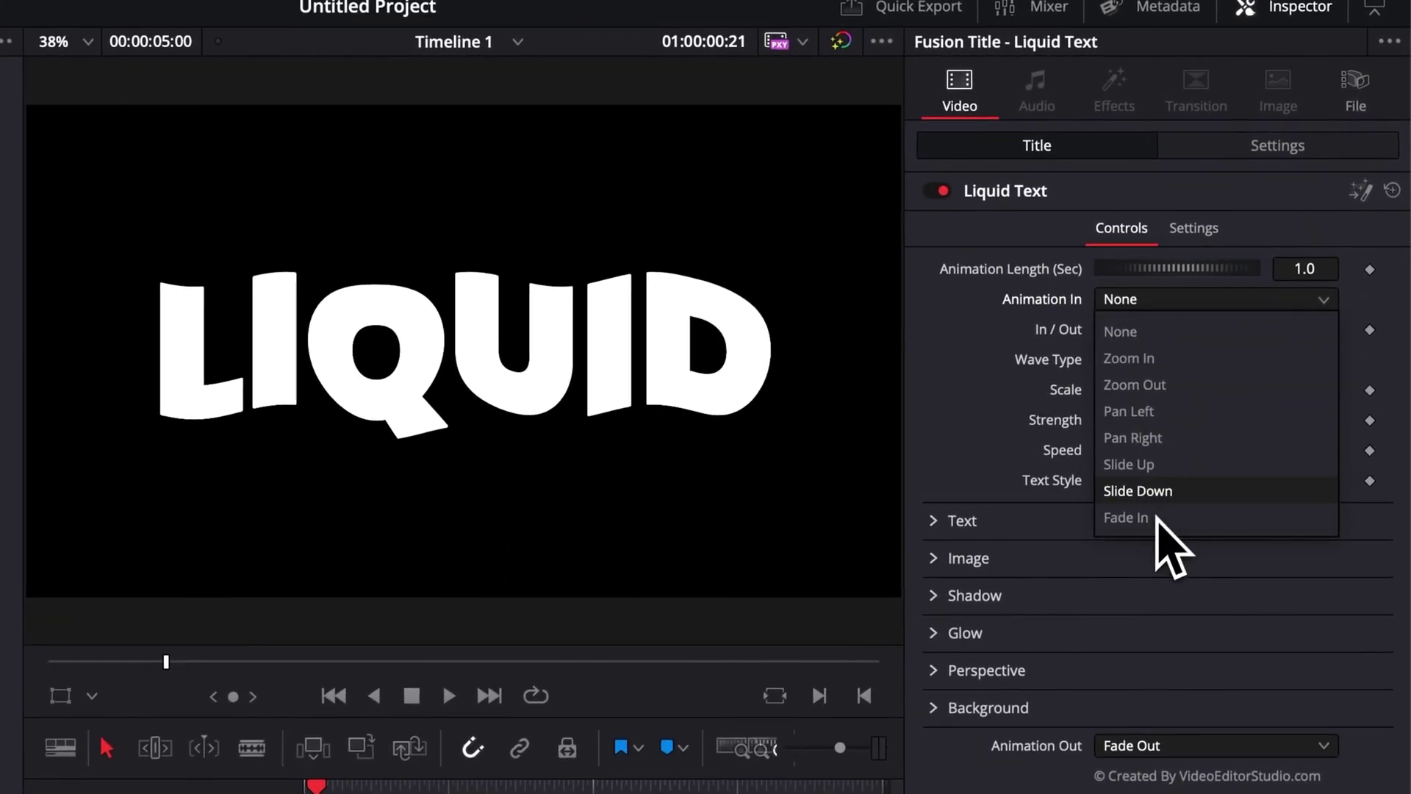
left_click(1153, 490)
key("Home")
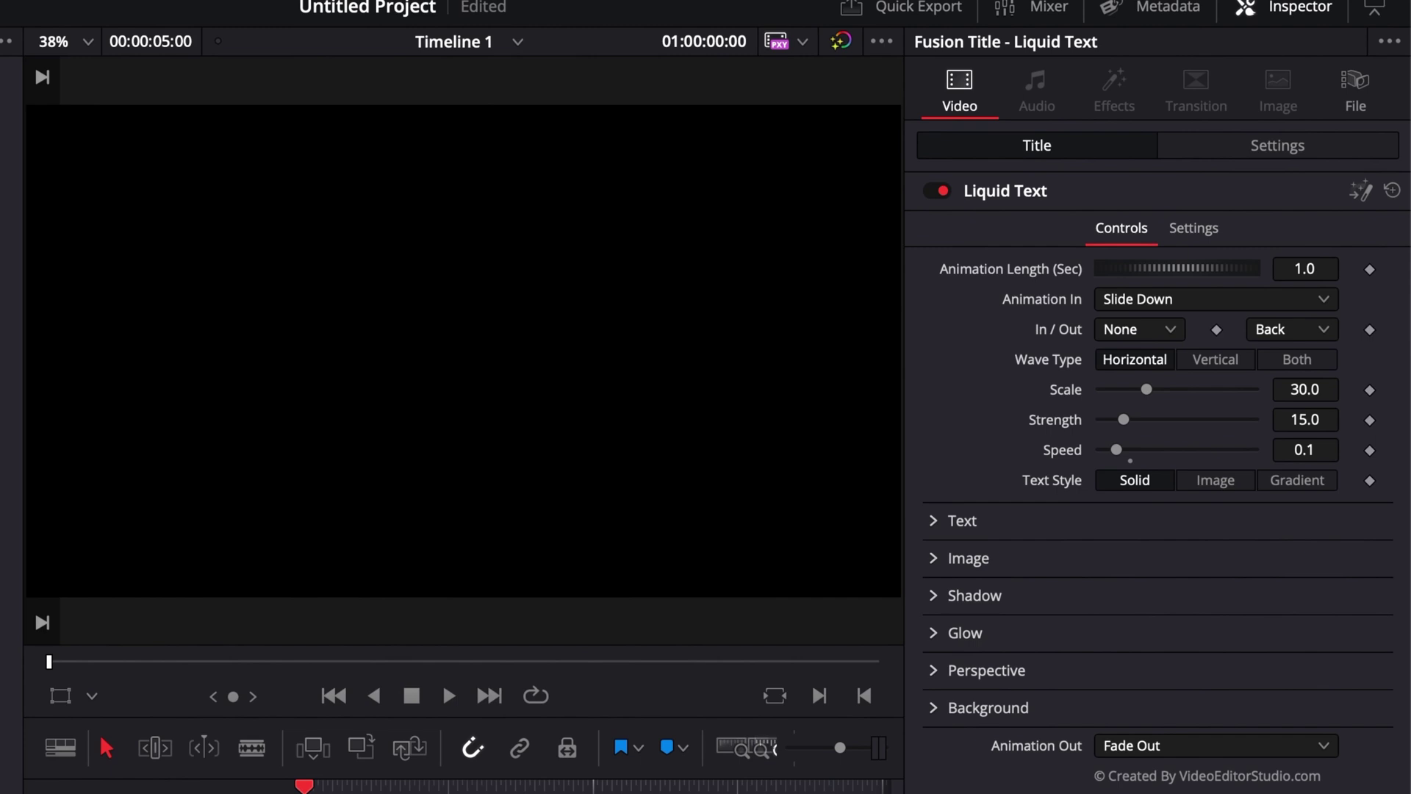
key("space")
key("space")
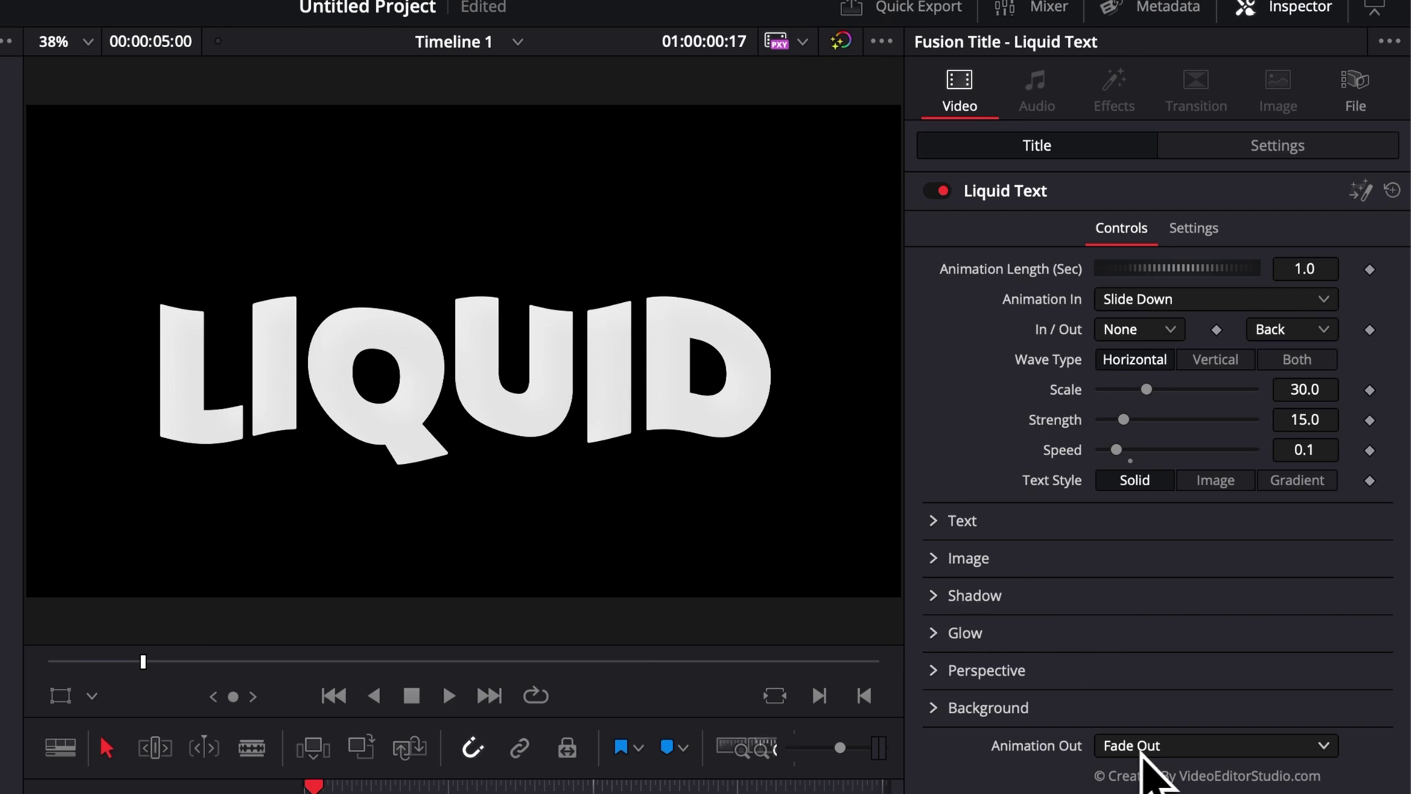
Keep Animation Out on Fade Out and bring up the In/Out easing choices
left_click(1148, 754)
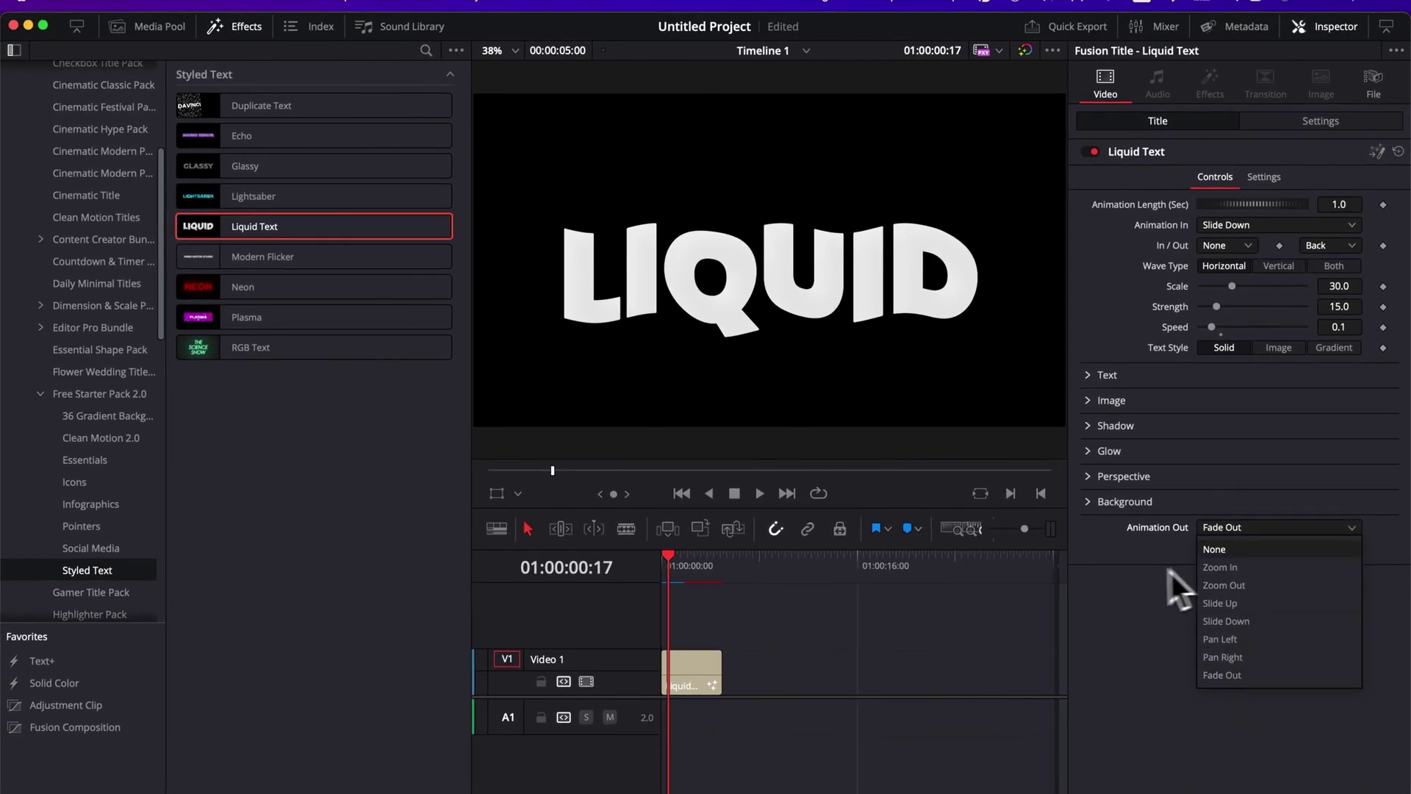
left_click(1171, 572)
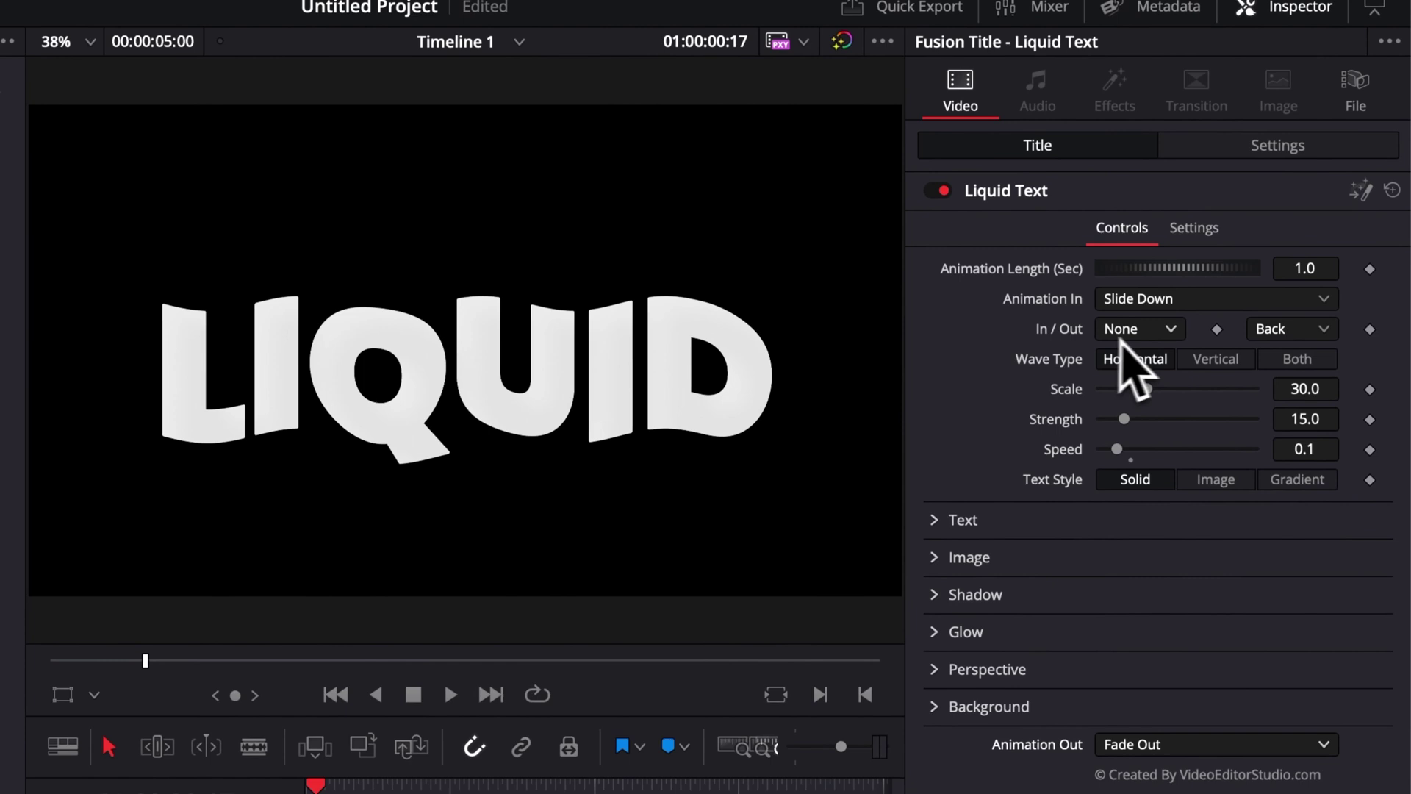
left_click(1125, 331)
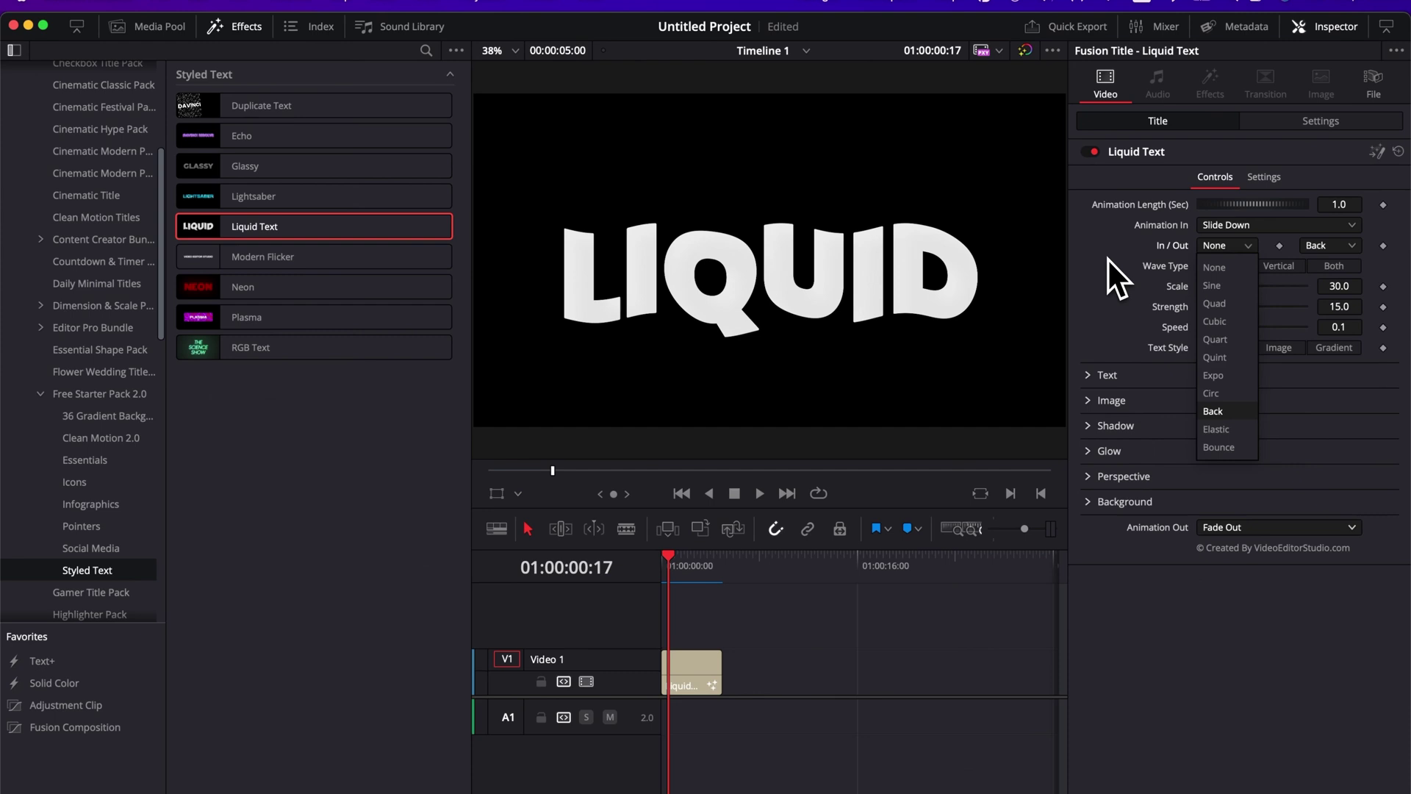
Leave the In/Out easing on None and play the title animation from its start
left_click(1109, 259)
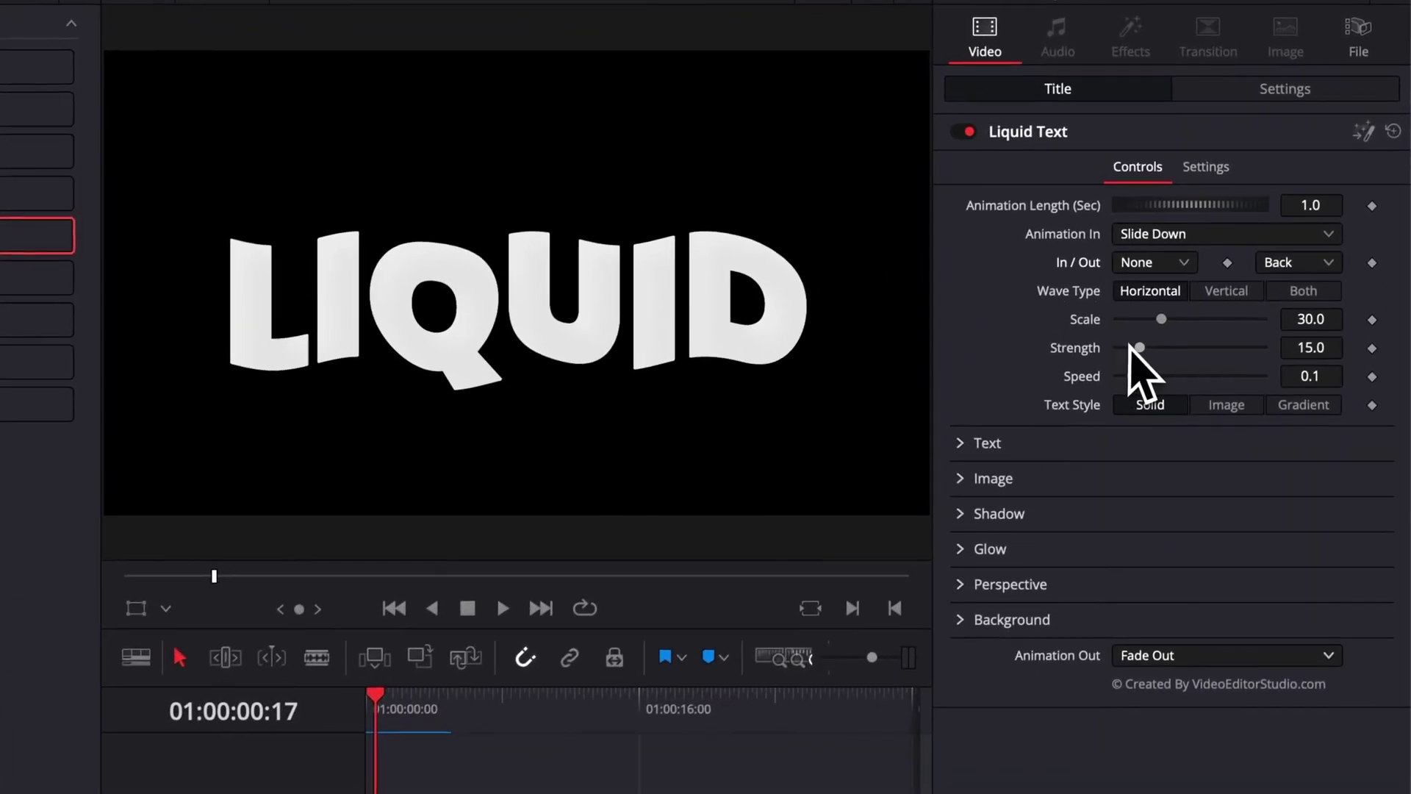
key("space")
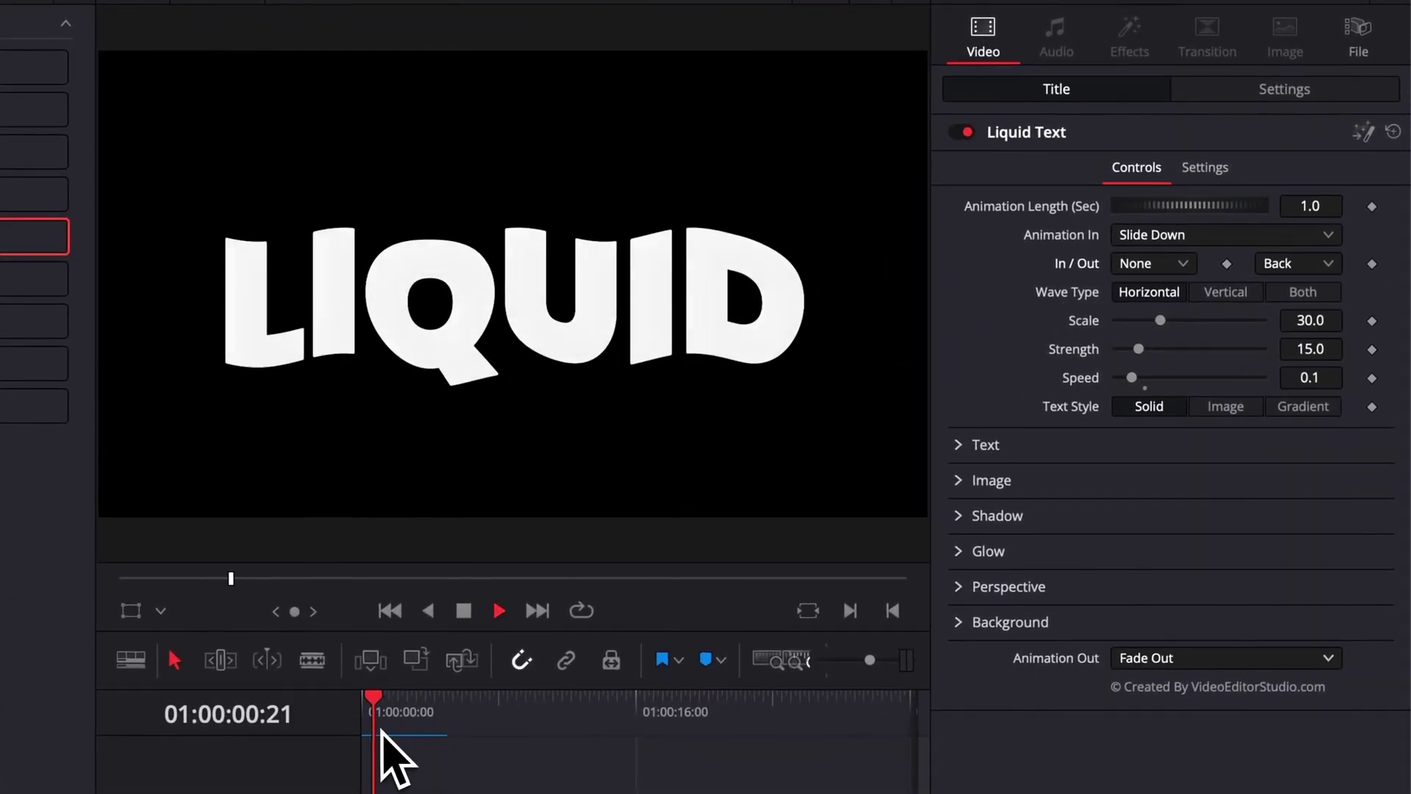
key("space")
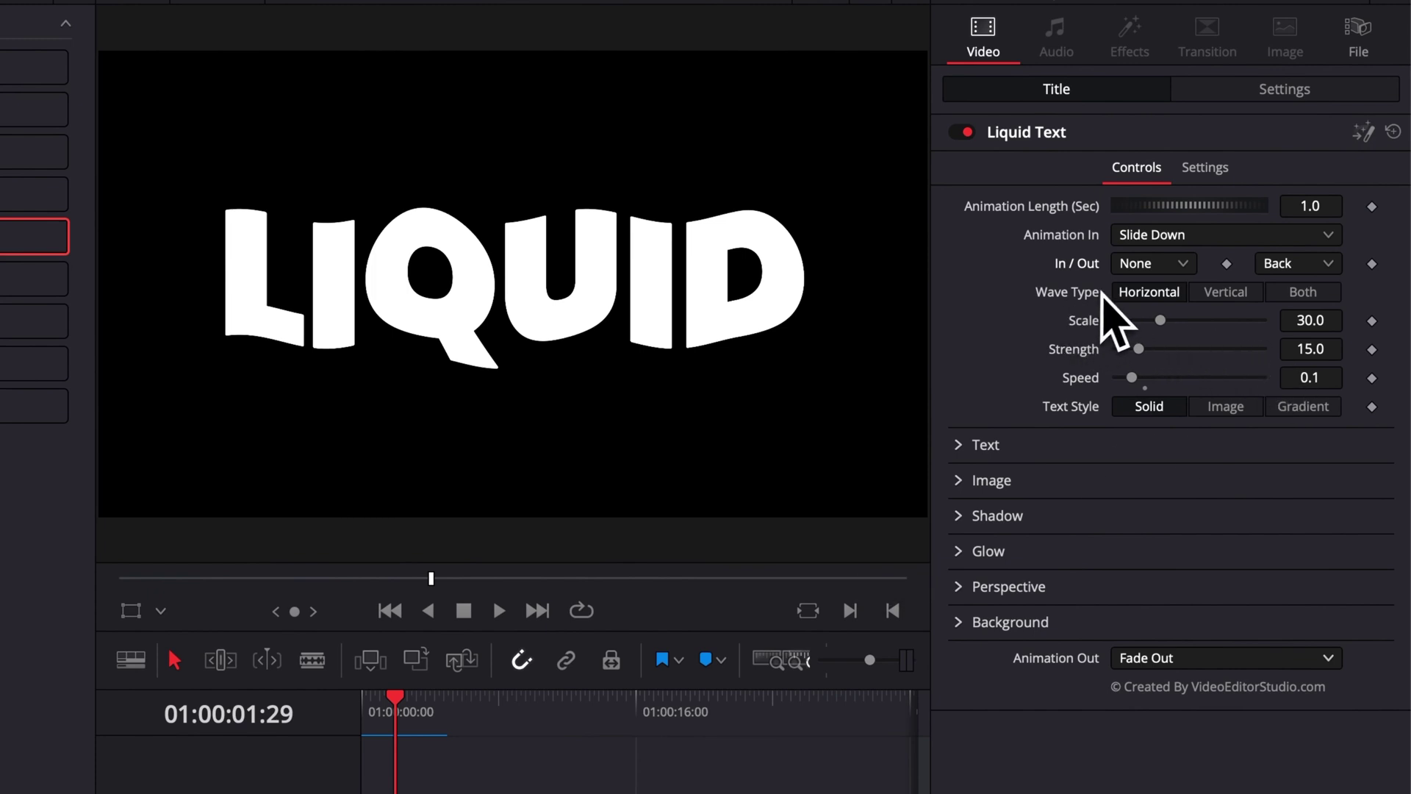
left_click(365, 713)
key("space")
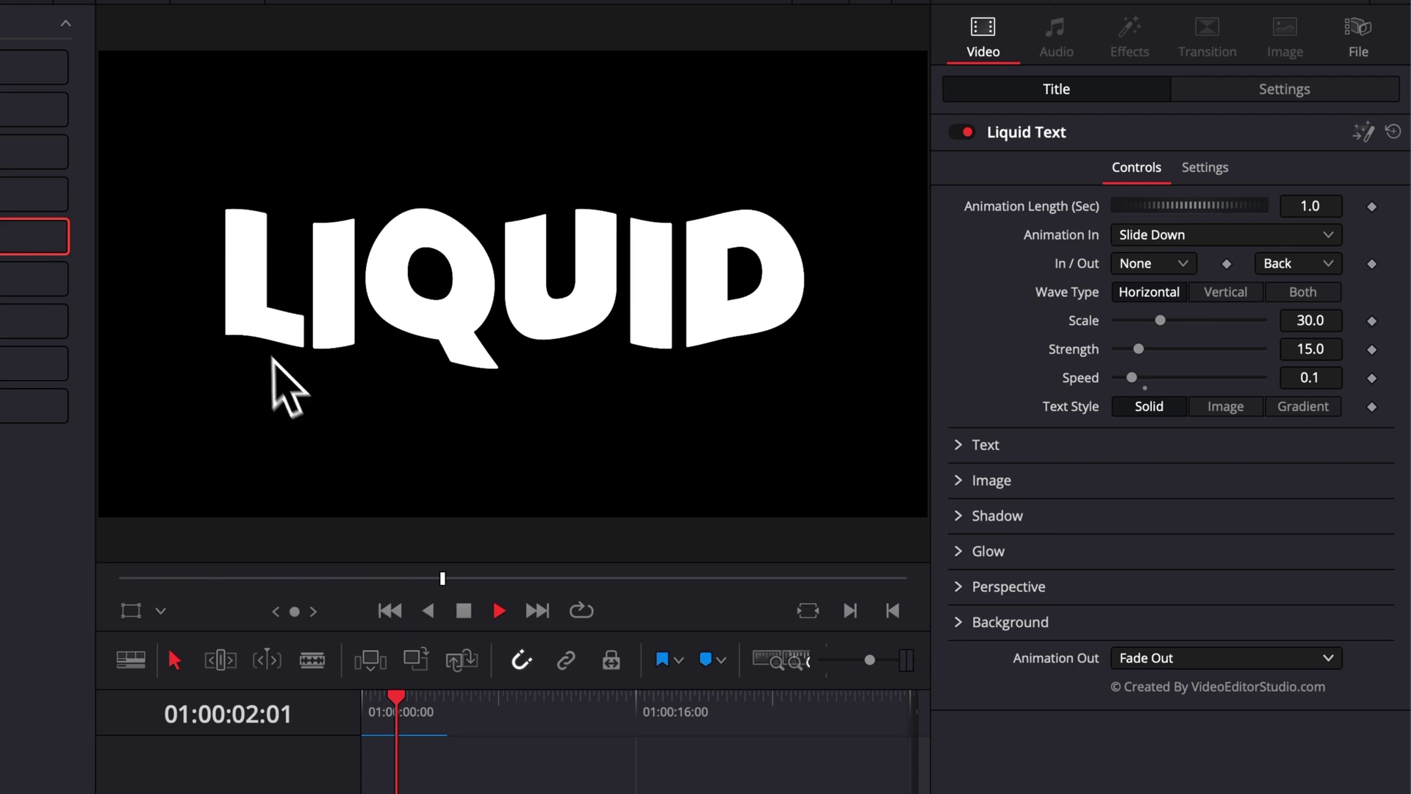
key("space")
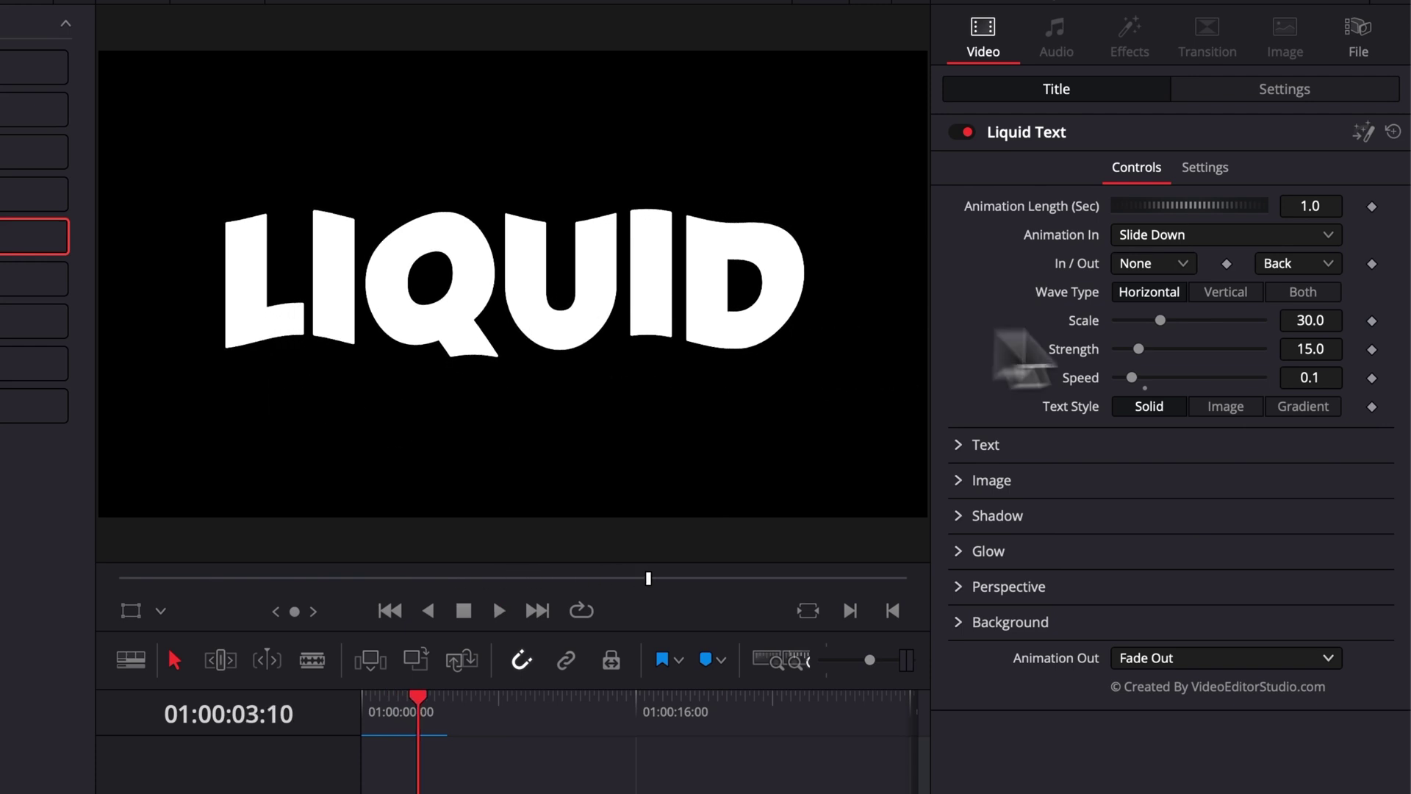
Set Wave Type to Vertical, replay the title, then change Wave Type to Both
left_click(1236, 293)
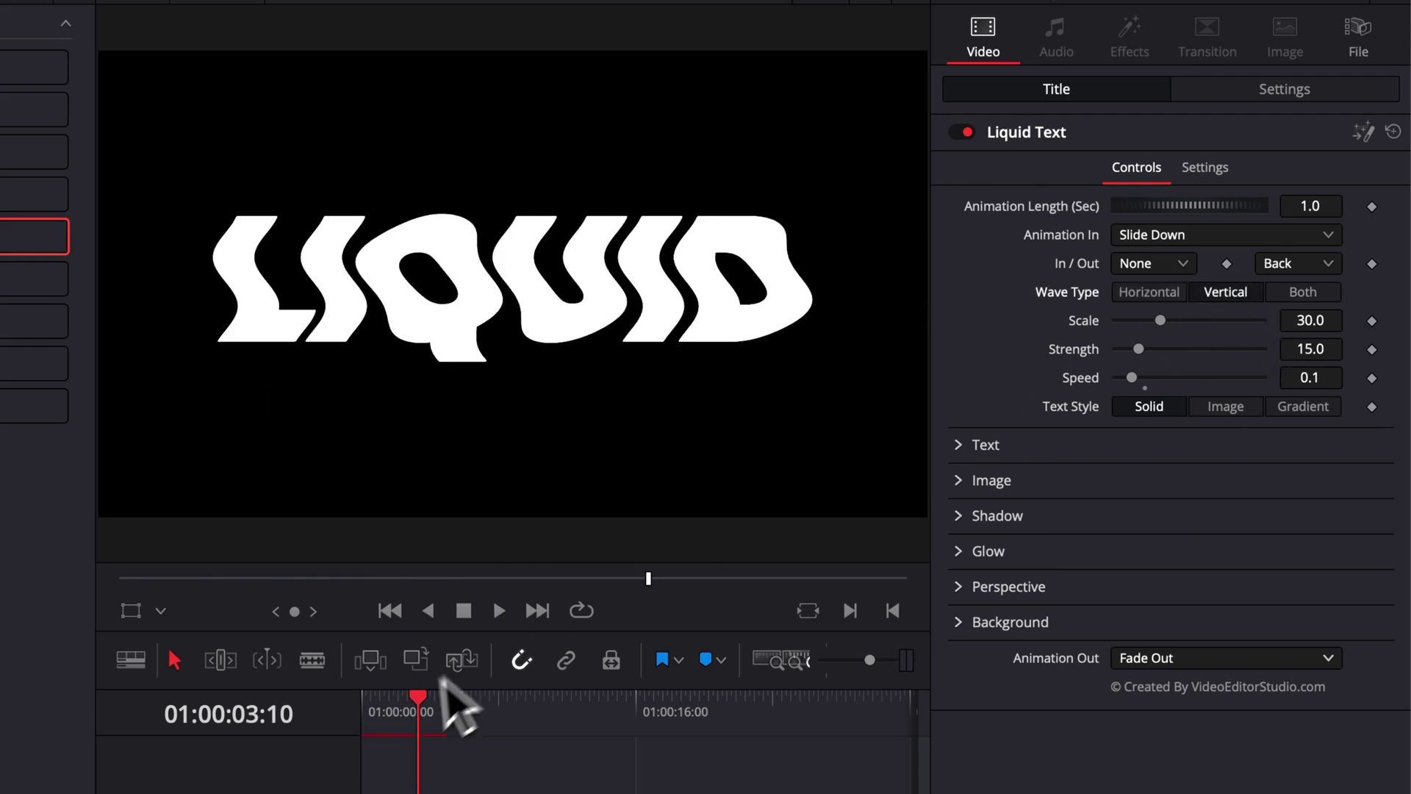
left_click(371, 709)
key("space")
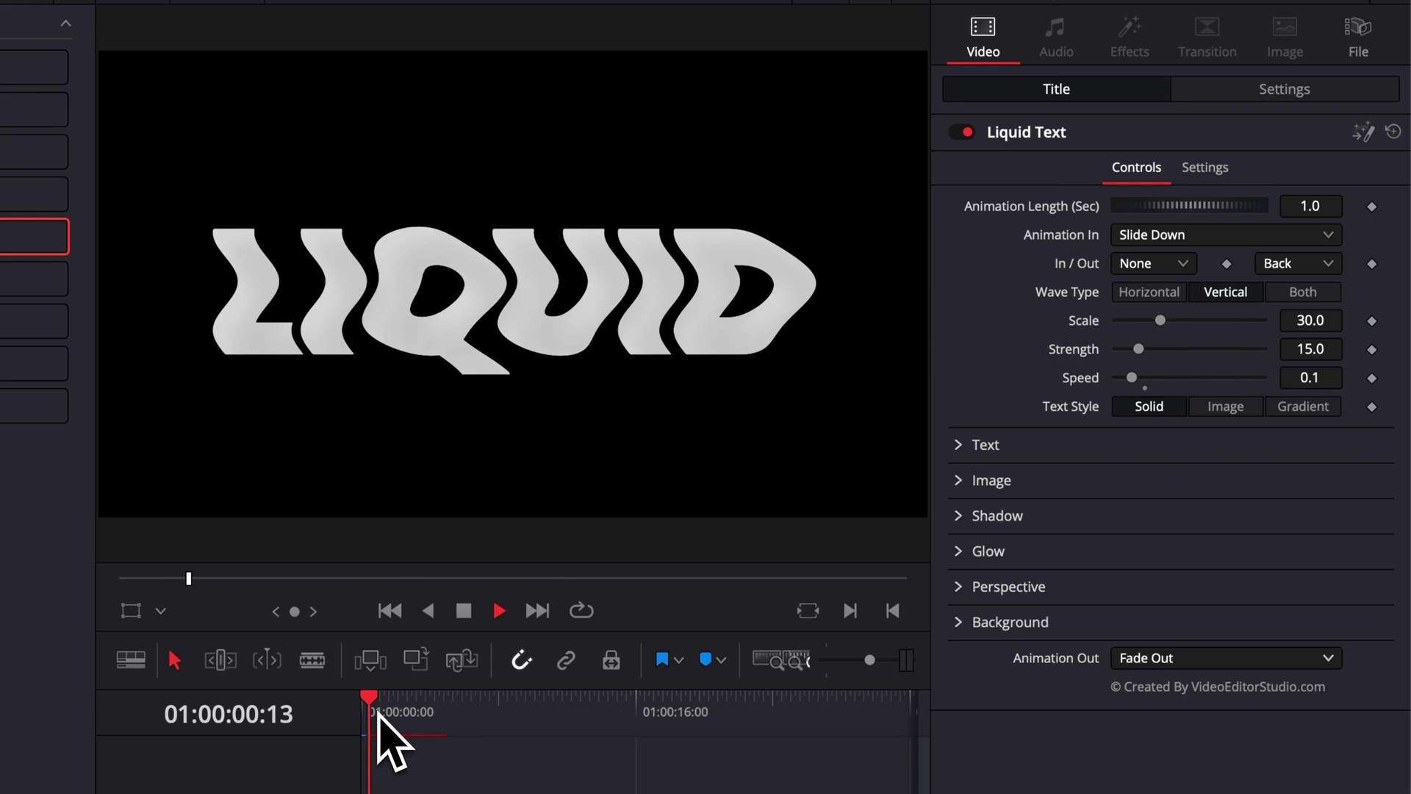
key("space")
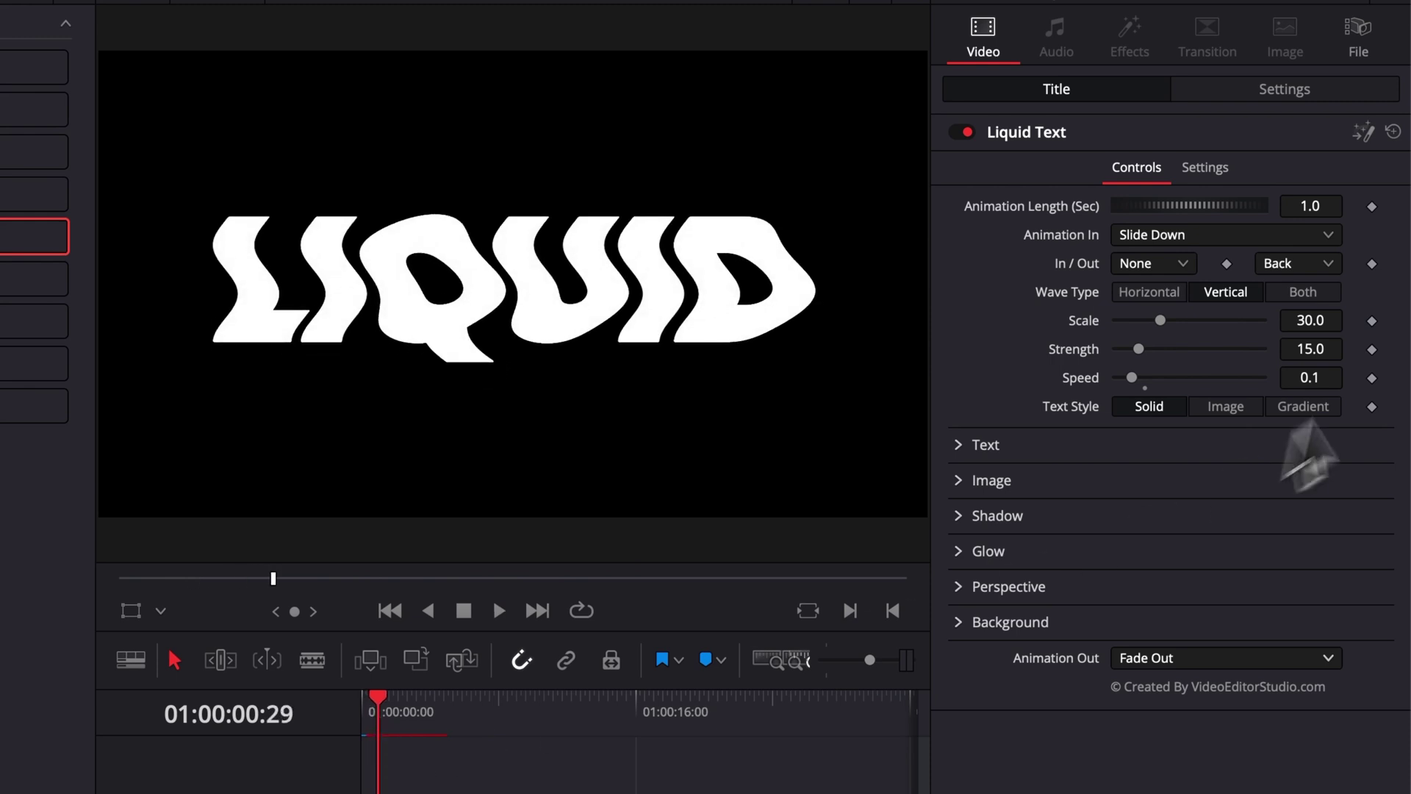
left_click(1315, 292)
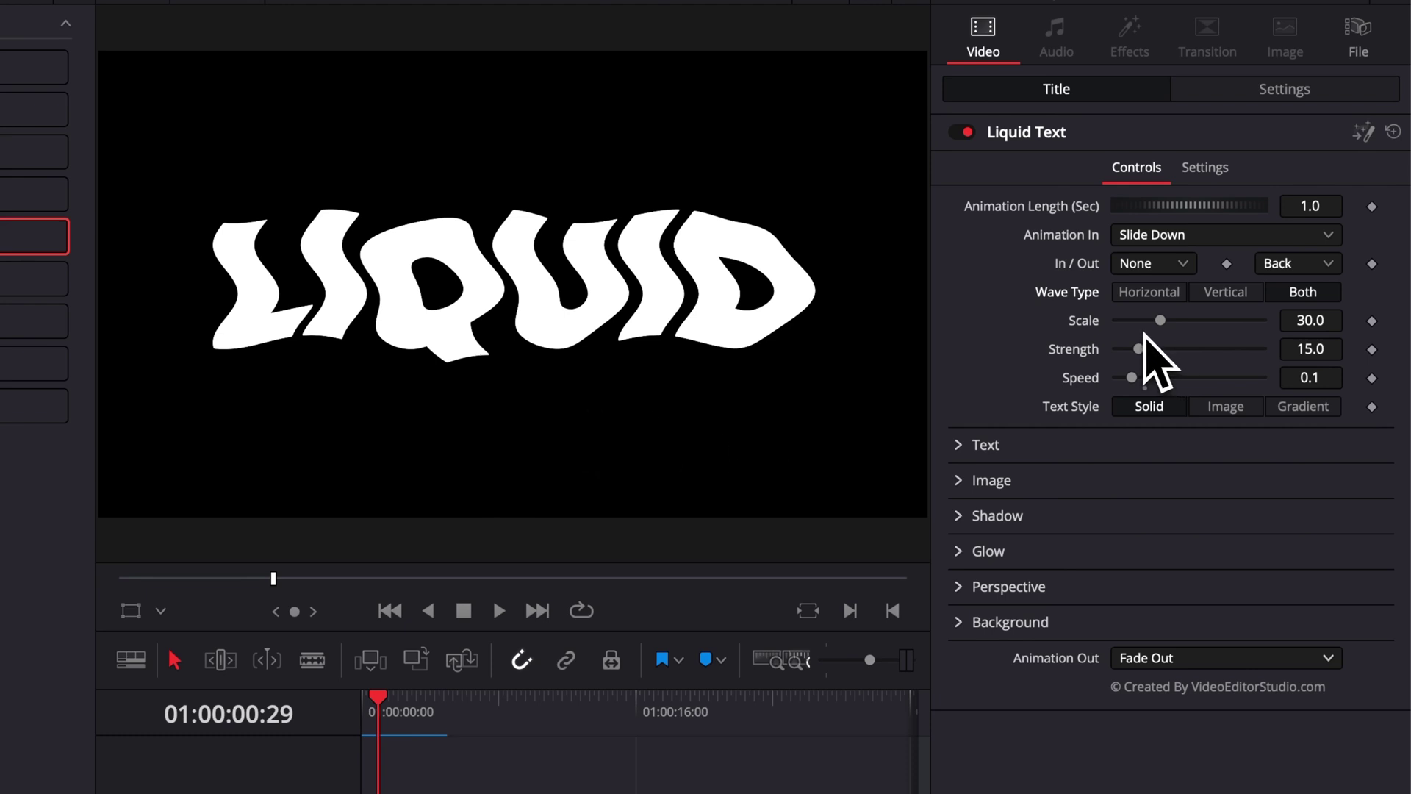
Adjust and reset the wave sliders, settling on Scale 10.2, Strength 7.1, Speed 0.071
mouse_move(1157, 325)
left_mouse_down()
mouse_move(1136, 330)
mouse_move(1136, 353)
left_mouse_up()
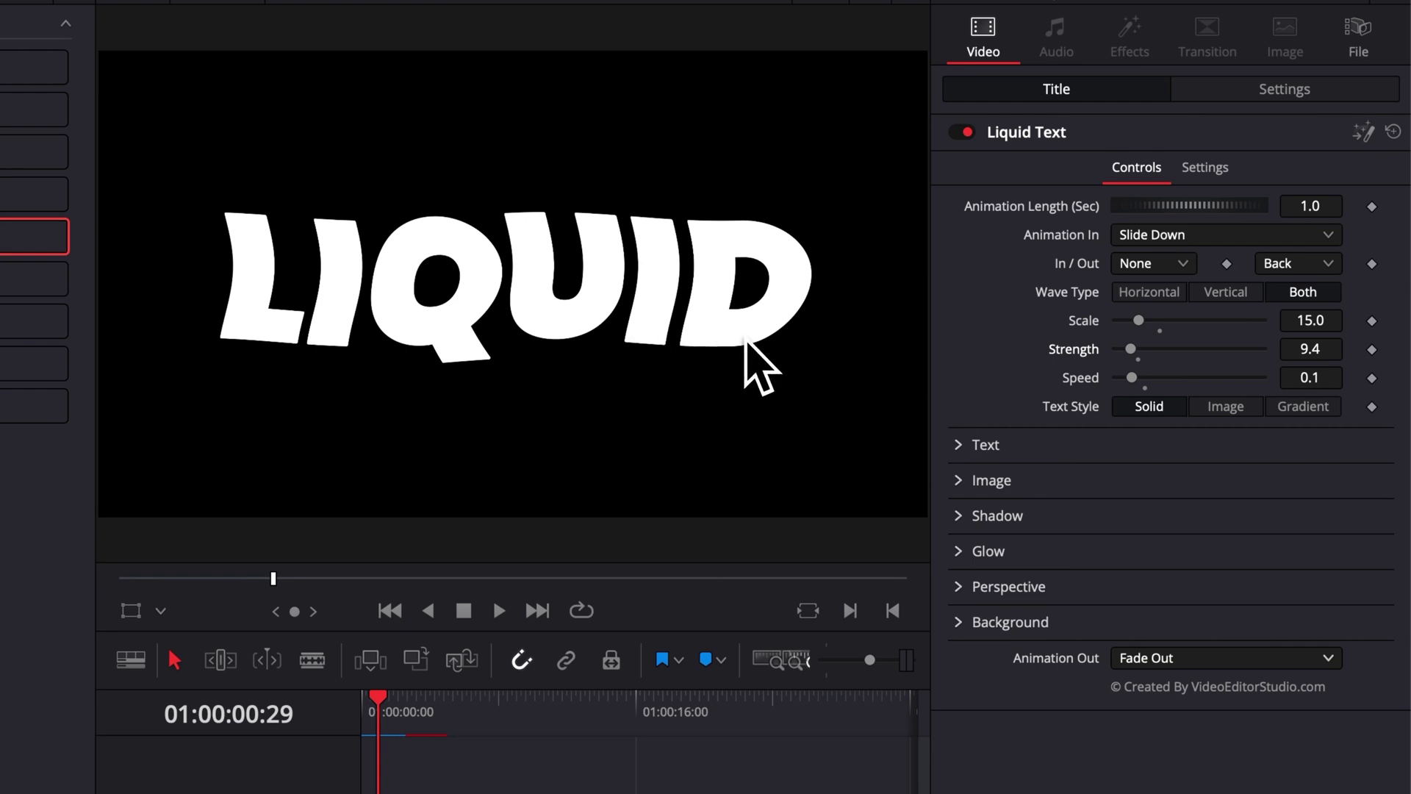
left_click_drag(1141, 388, 1125, 388)
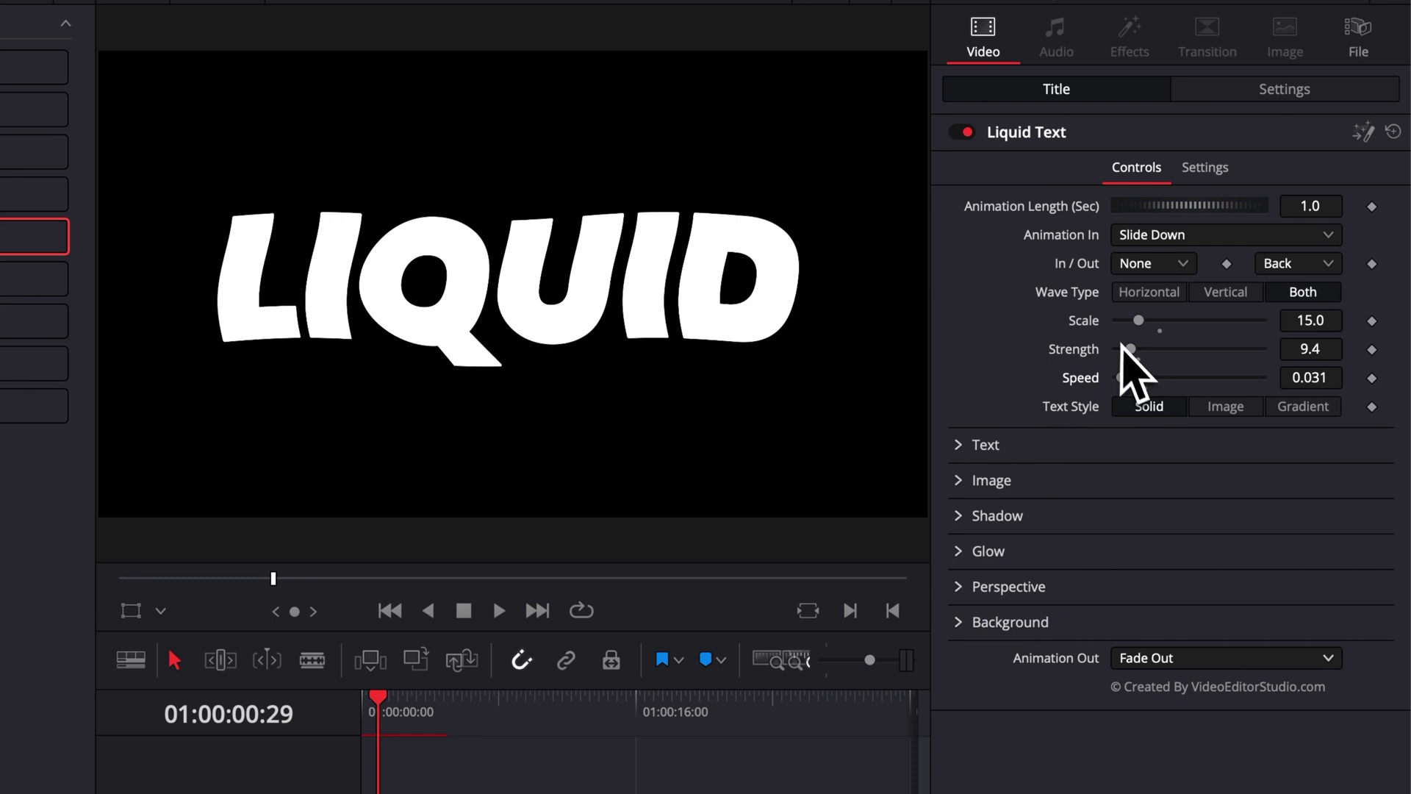
double_click(1082, 321)
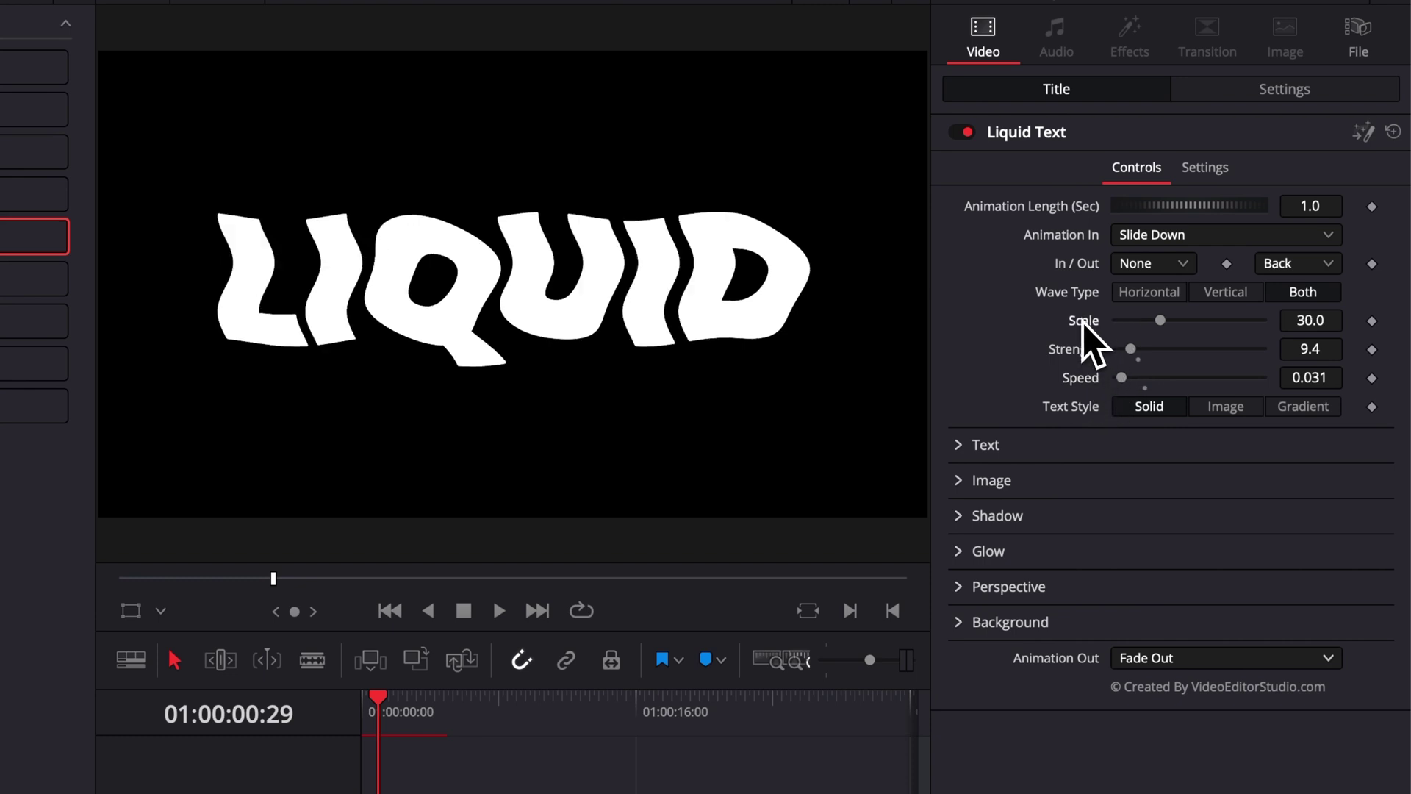
double_click(1088, 381)
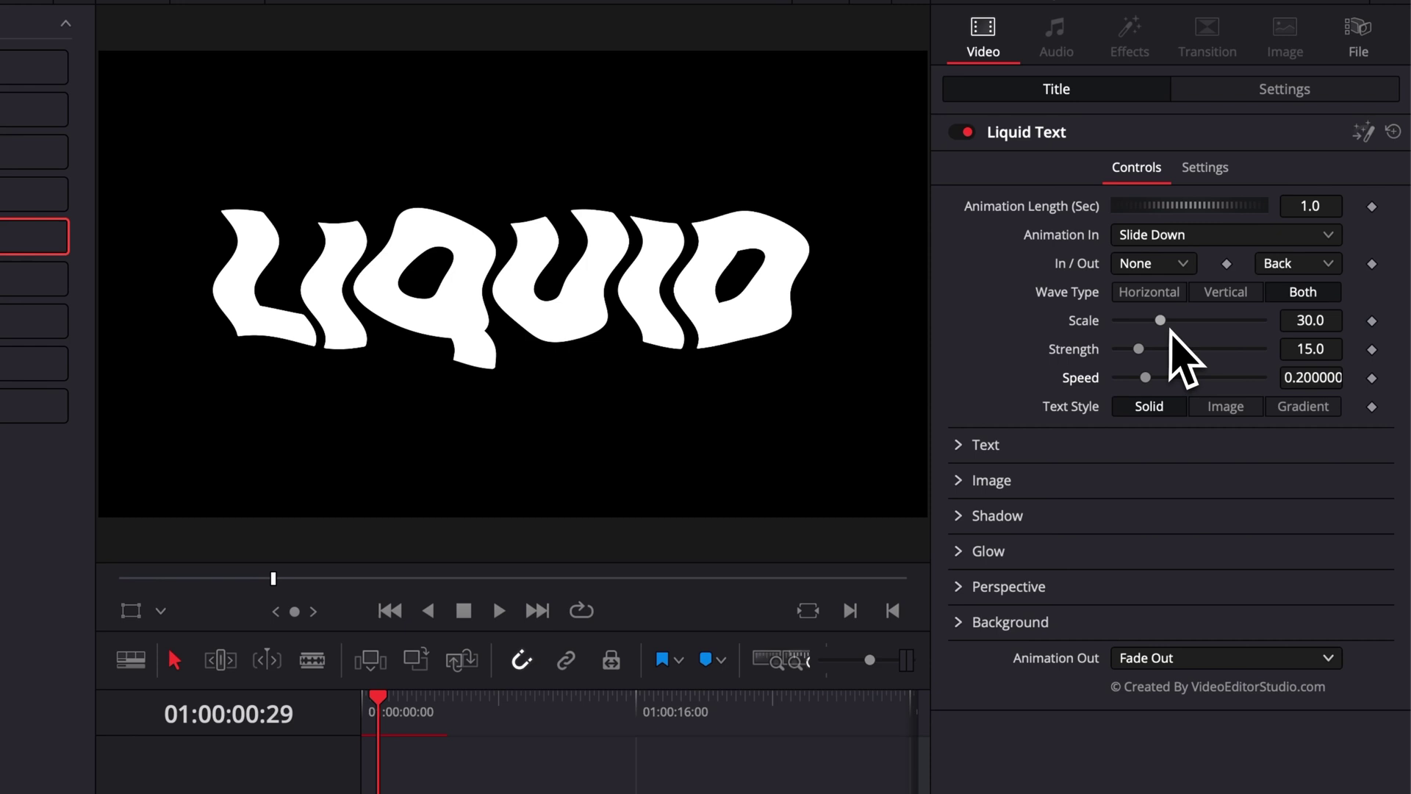
mouse_move(1161, 321)
left_mouse_down()
mouse_move(1131, 328)
mouse_move(1135, 386)
left_mouse_up()
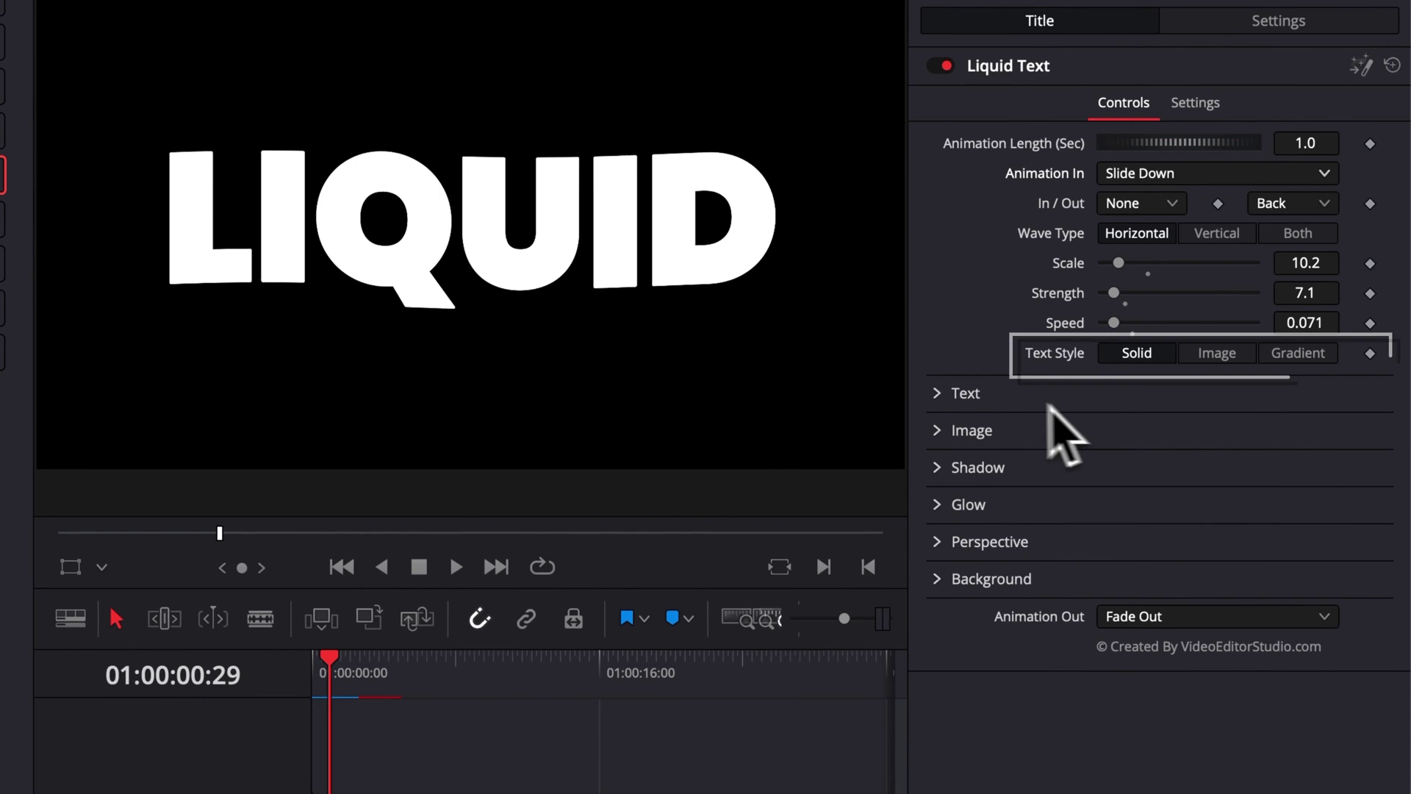
Expand the title's Text settings, scroll through them, and collapse them again
left_click(956, 395)
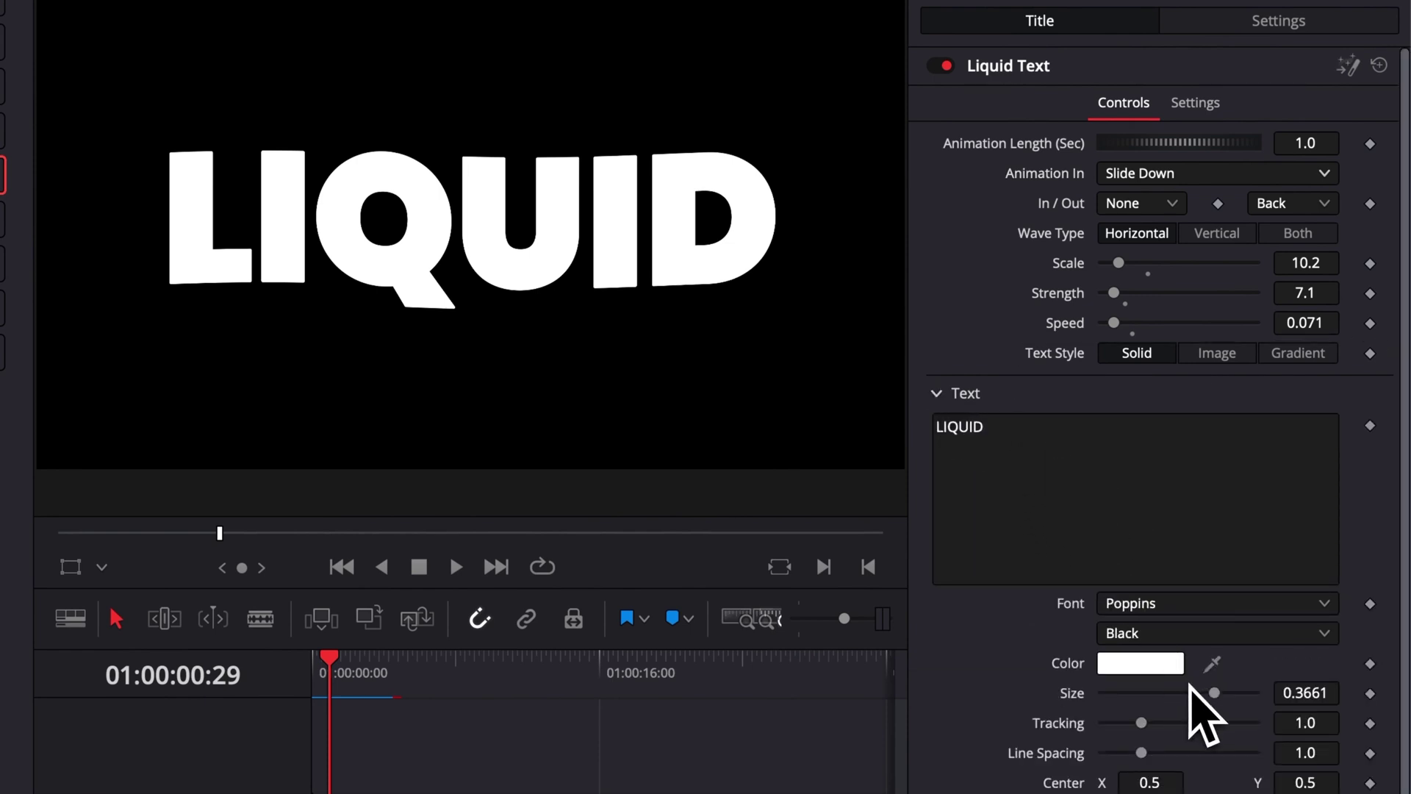
scroll(1037, 735, "down", 3)
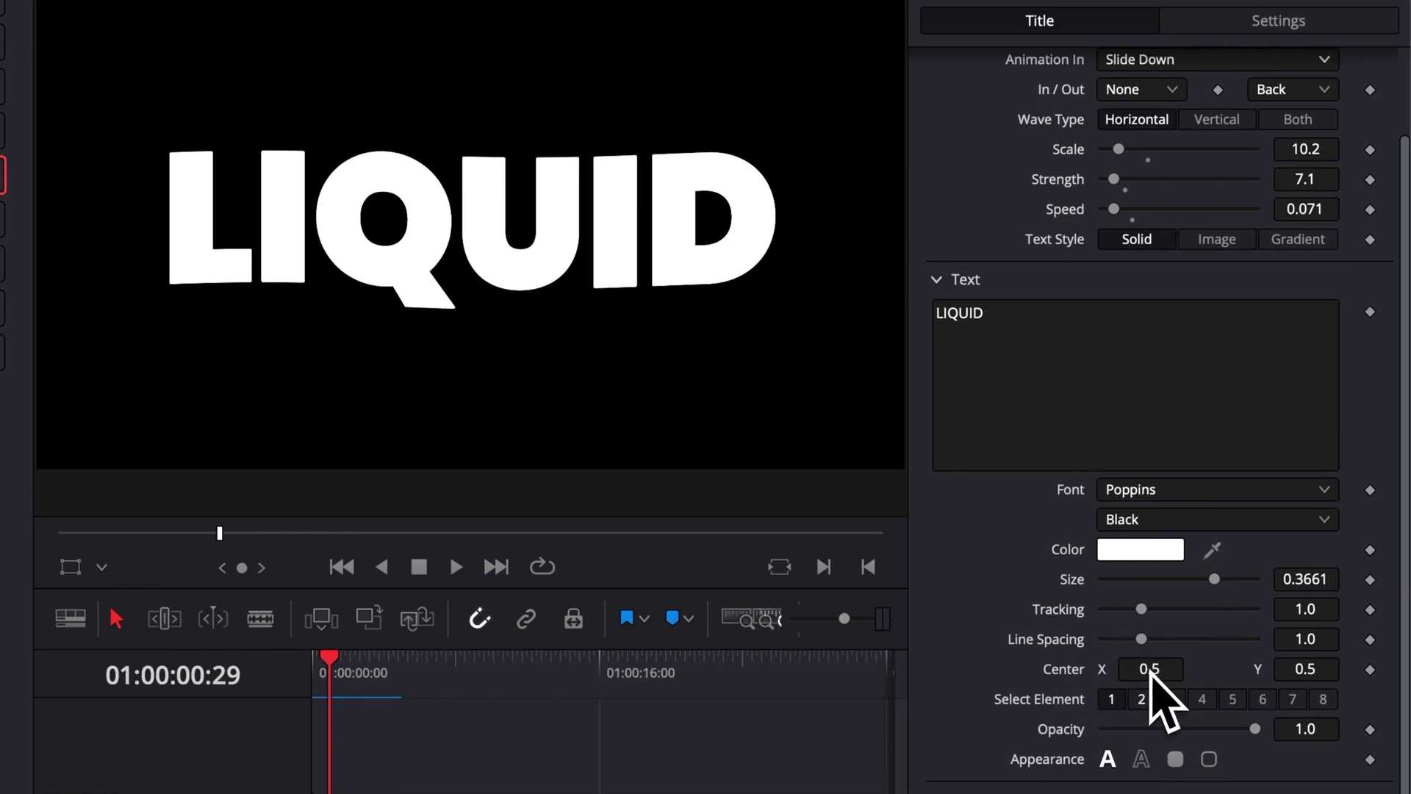
left_click(936, 281)
Load the torii-gate photo from Downloads as the title's text fill image
left_click(959, 432)
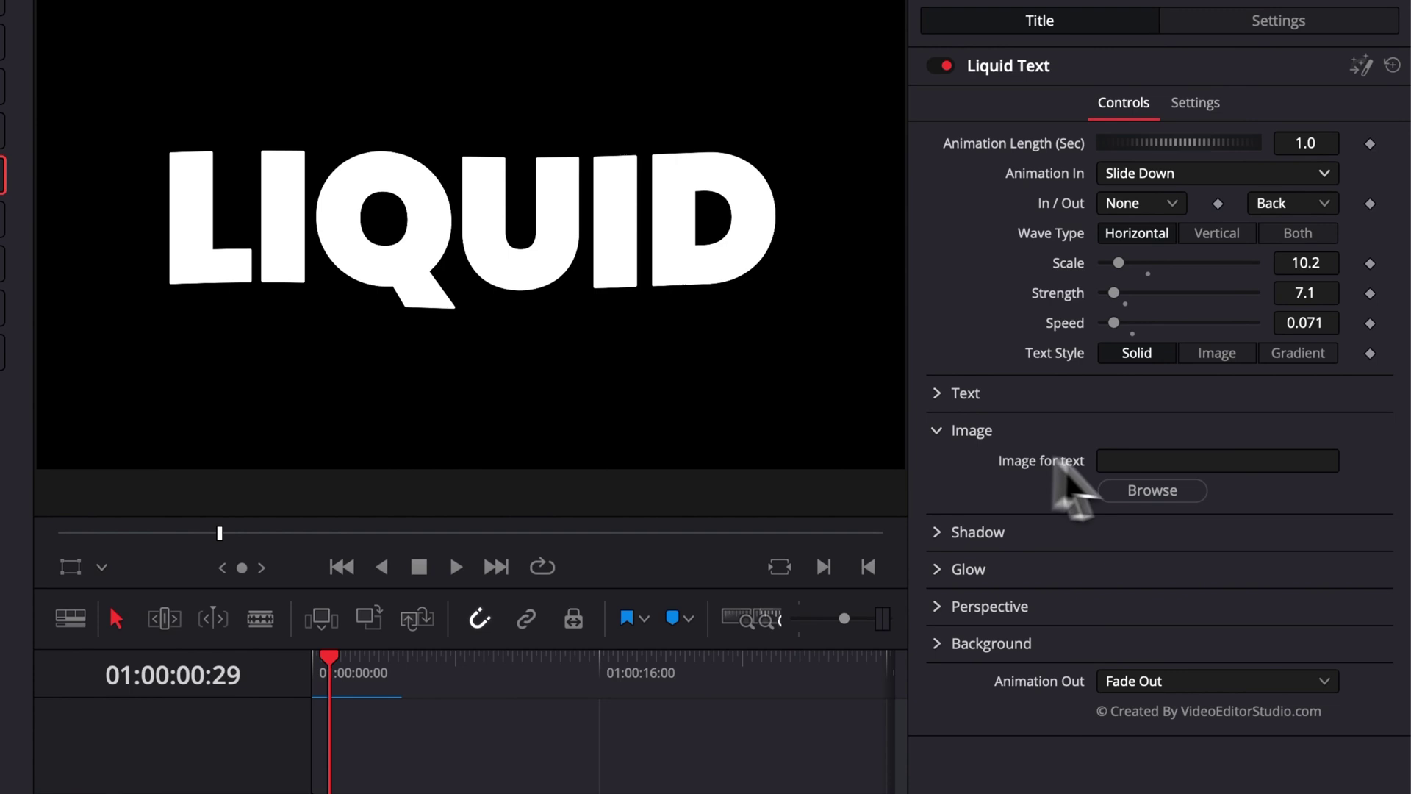
left_click(1159, 498)
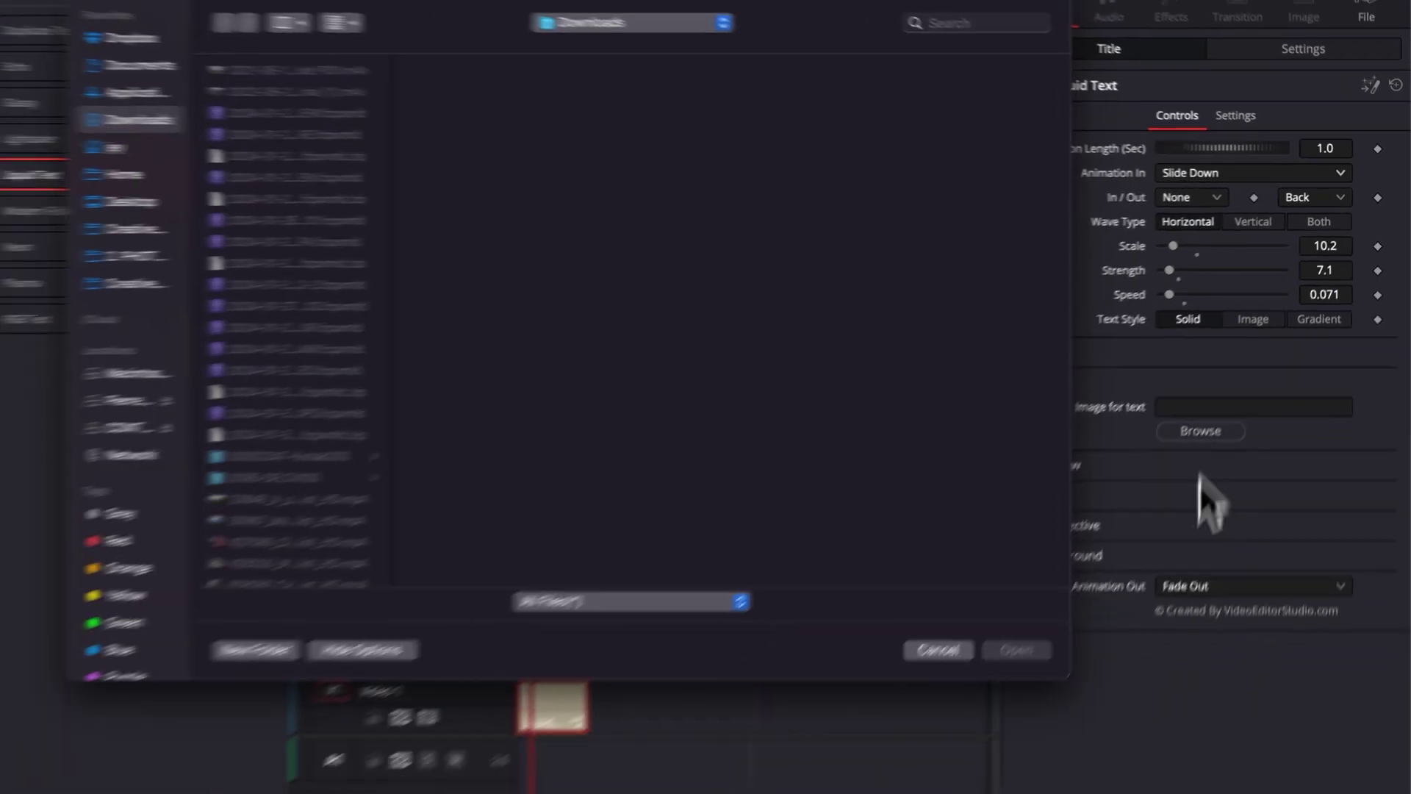
left_click(1141, 779)
left_click_drag(1138, 642, 959, 364)
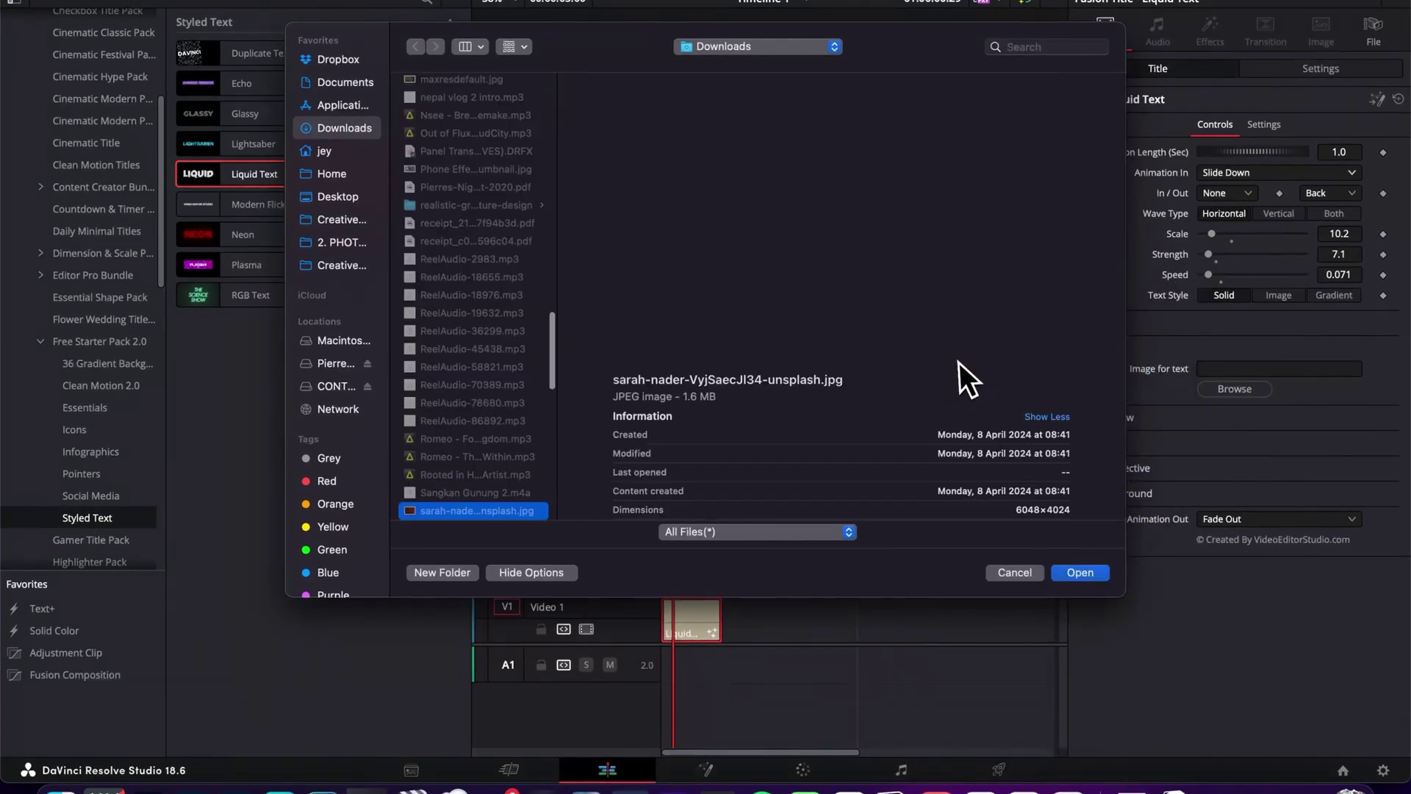
left_click(1078, 573)
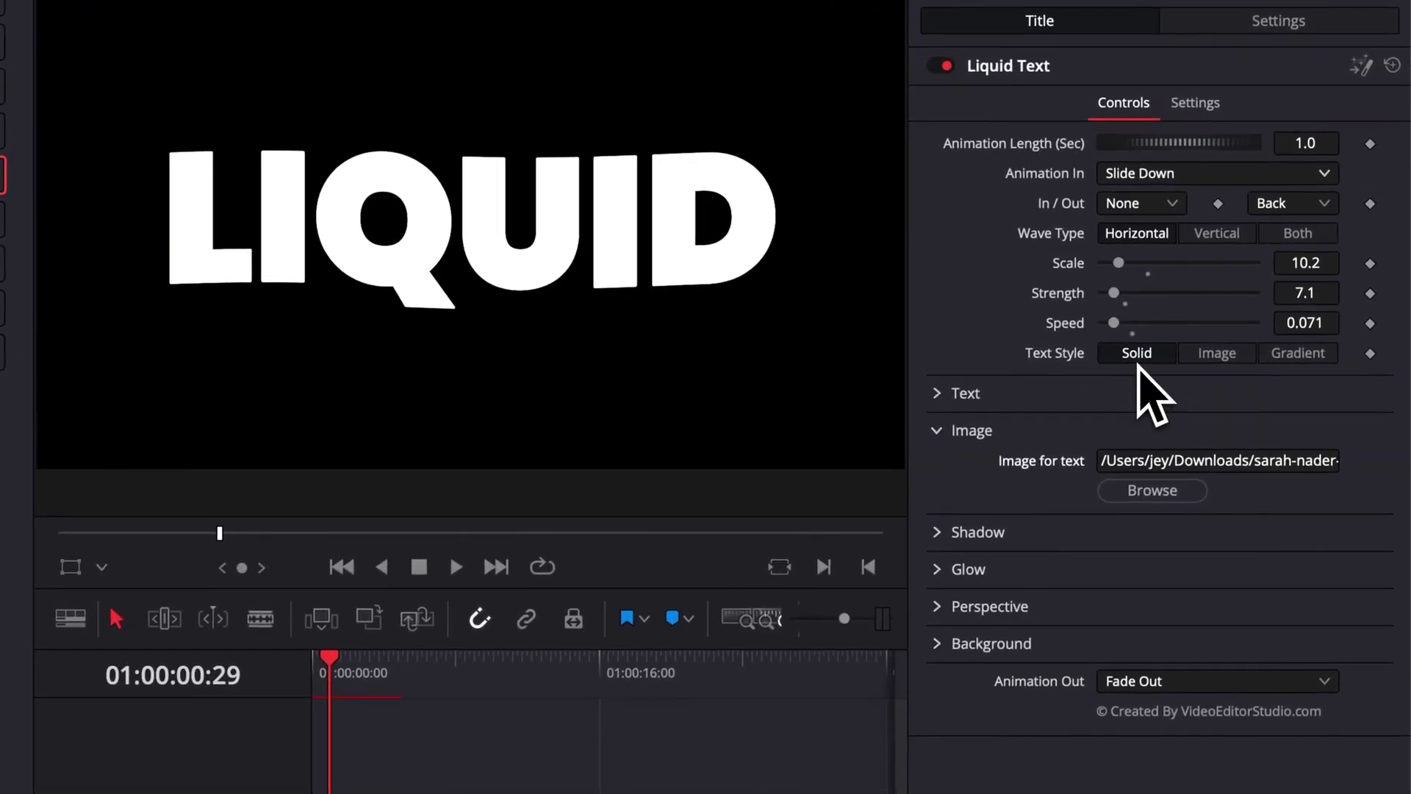
Preview the photo fill with Text Style Image, then switch Text Style to Gradient
left_click(1216, 354)
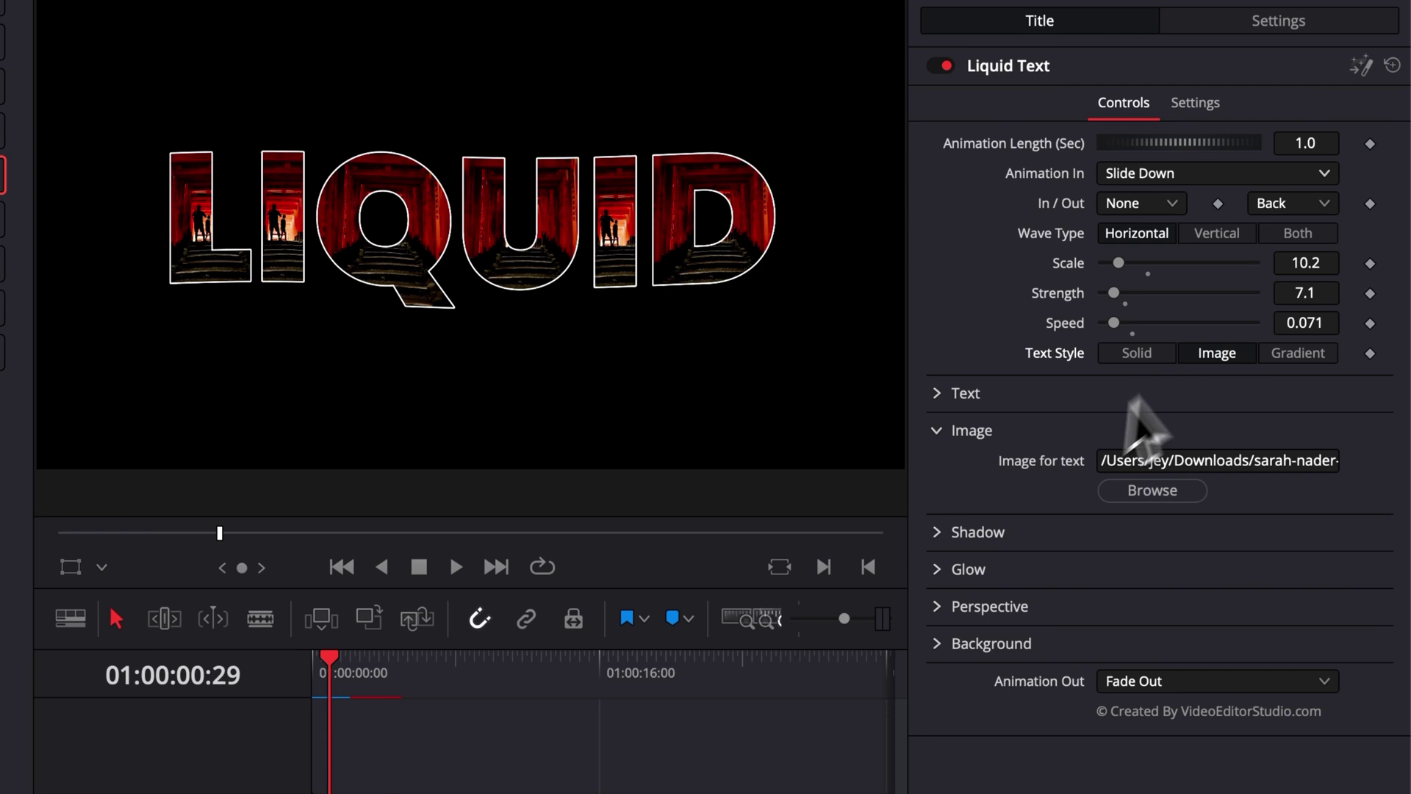
left_click(952, 432)
left_click(1298, 354)
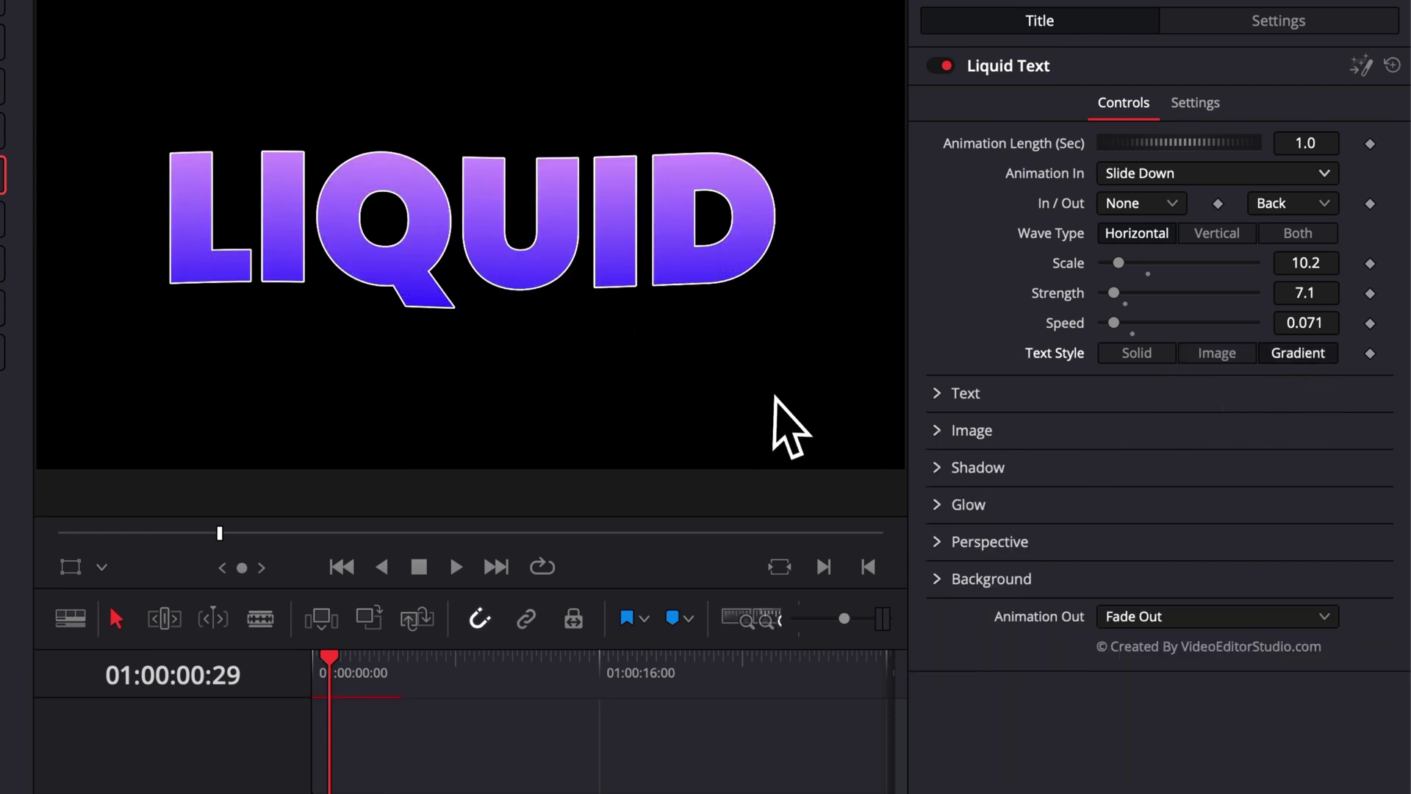
left_click(945, 395)
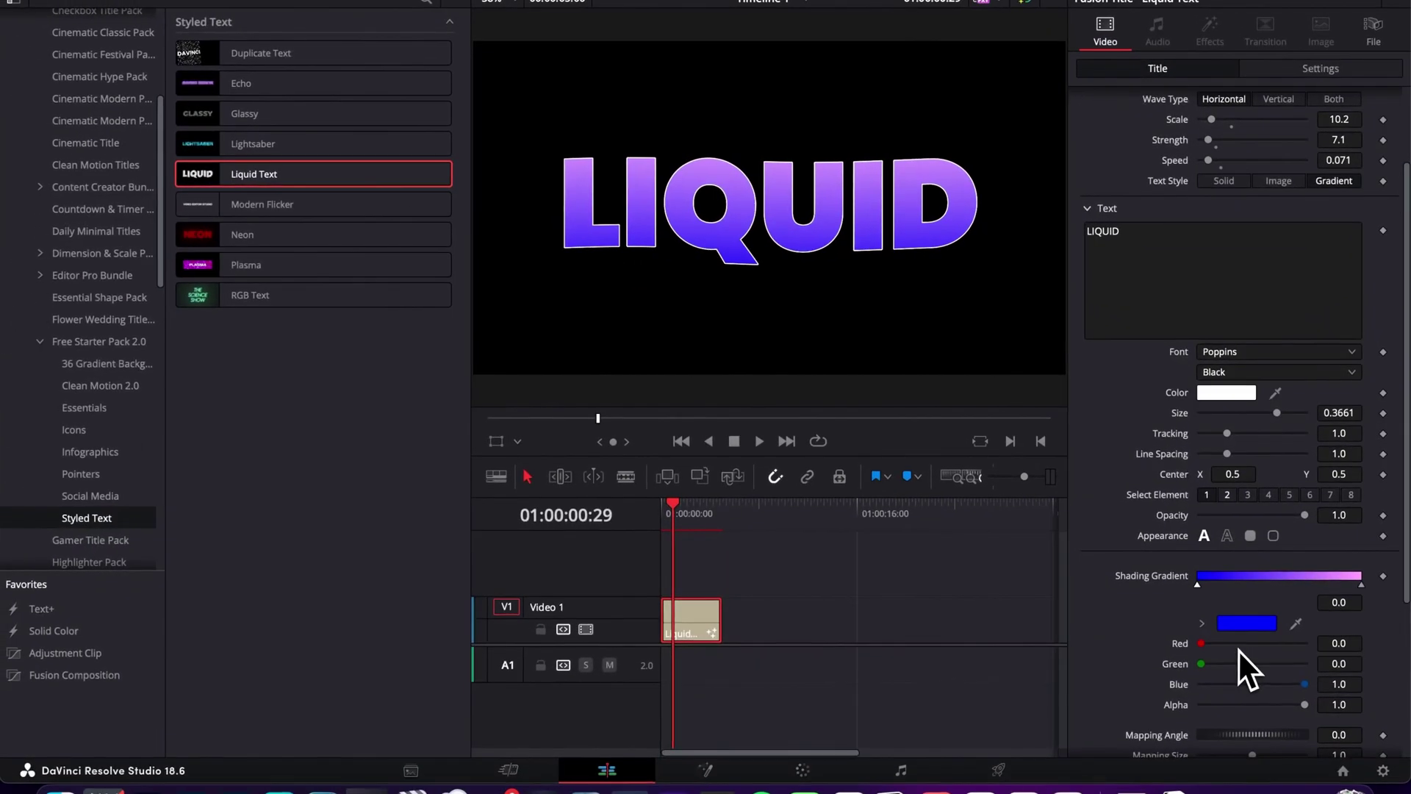
left_click(1089, 208)
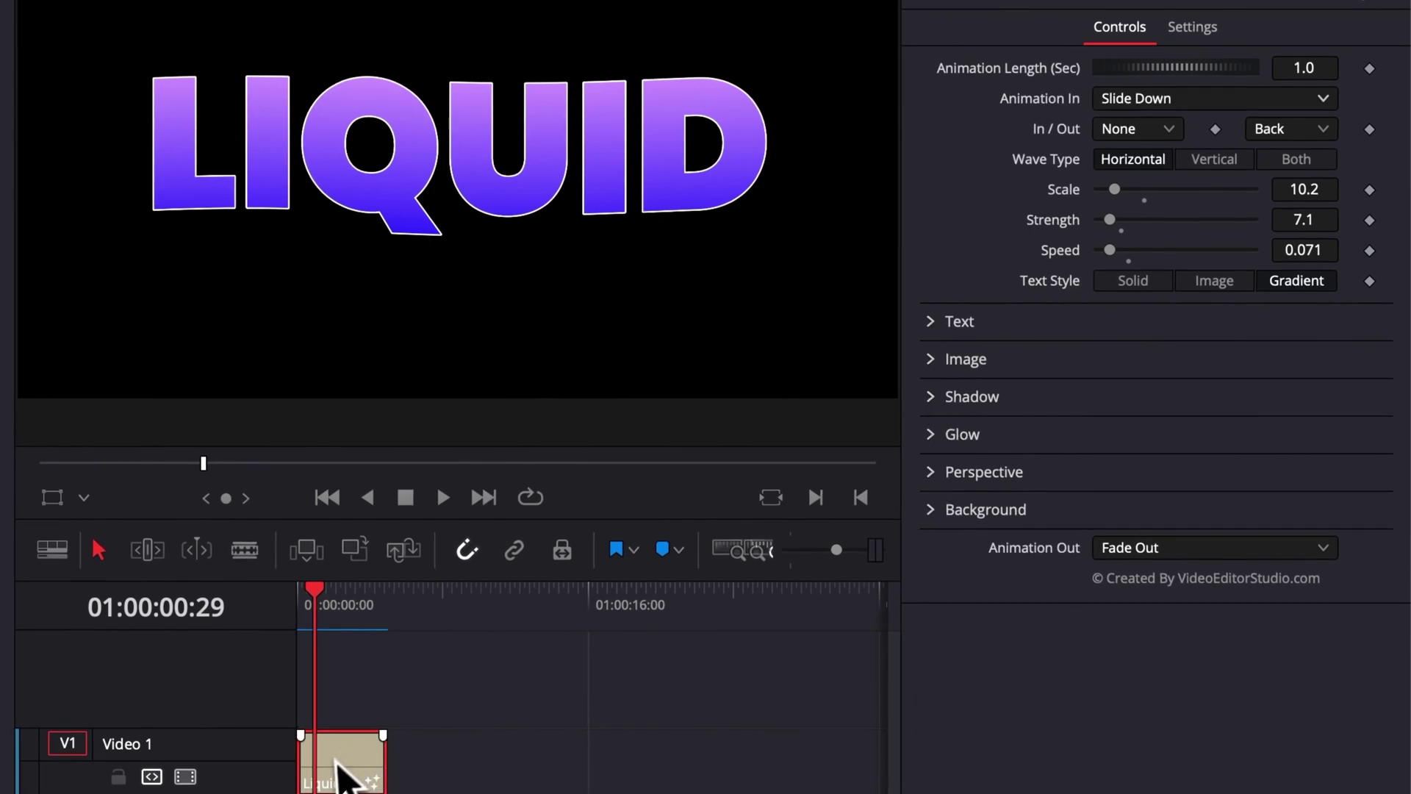
Move the LIQUID title up a track and place the torii-gate photo on Video 1
left_click_drag(331, 750, 315, 707)
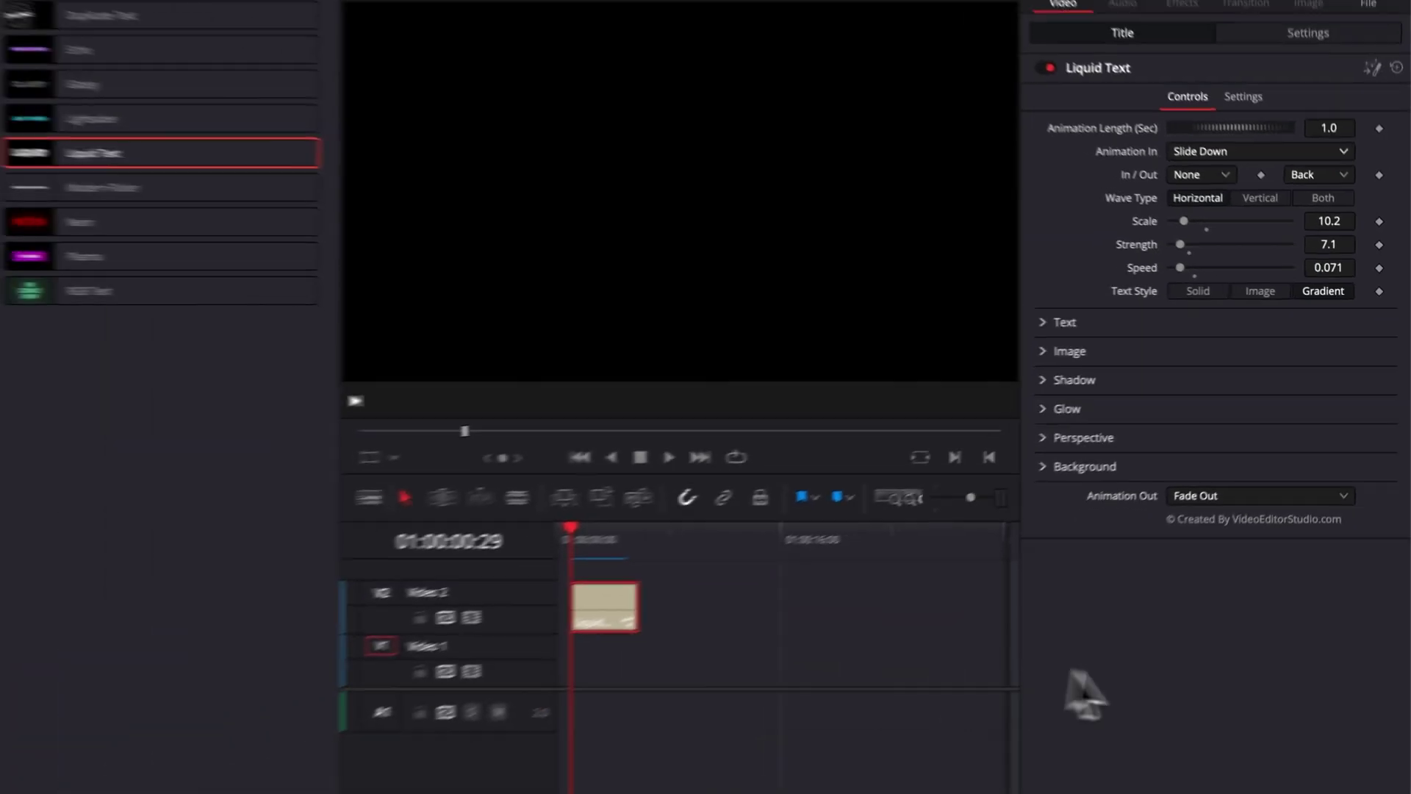
left_click(1139, 788)
left_click_drag(1145, 647, 679, 630)
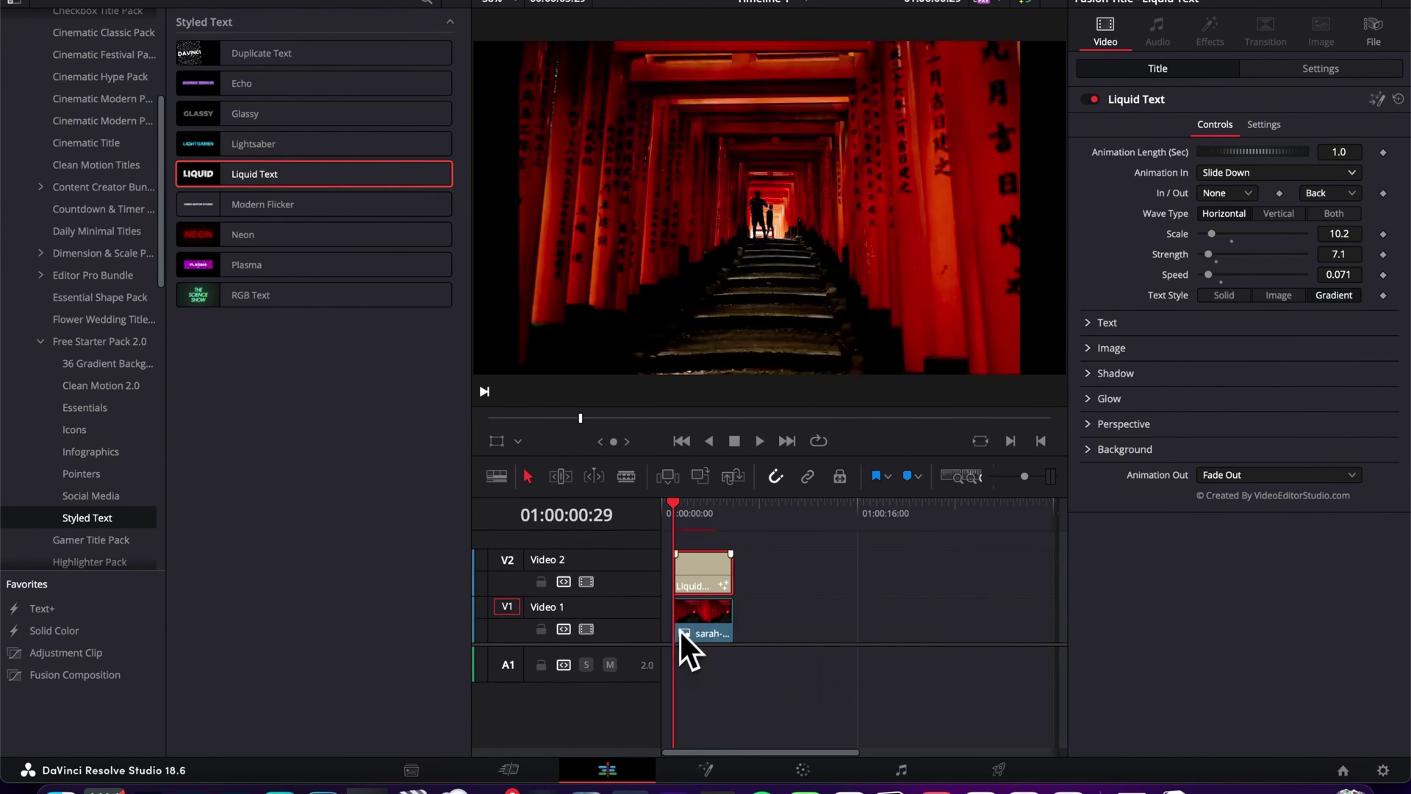
left_click(707, 535)
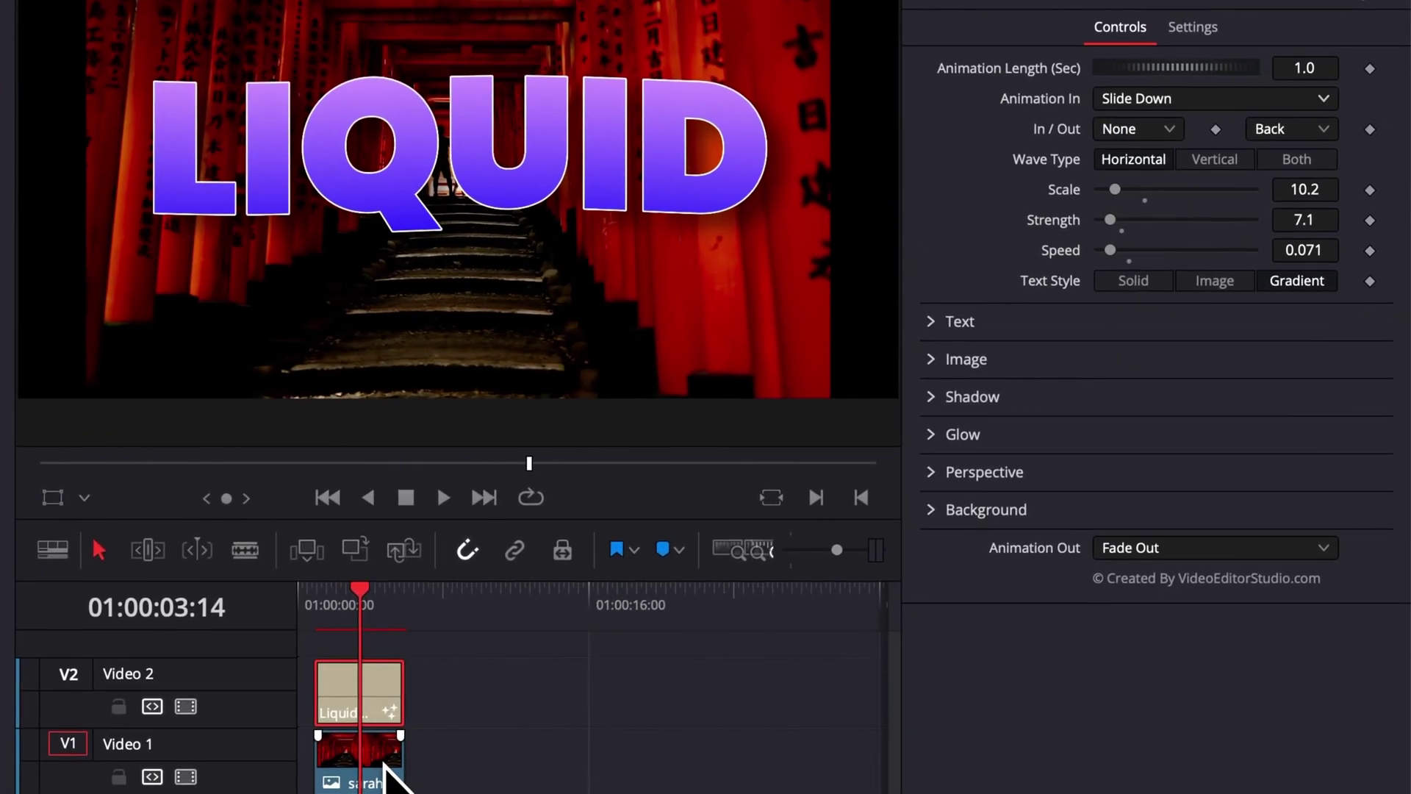
left_click(401, 768)
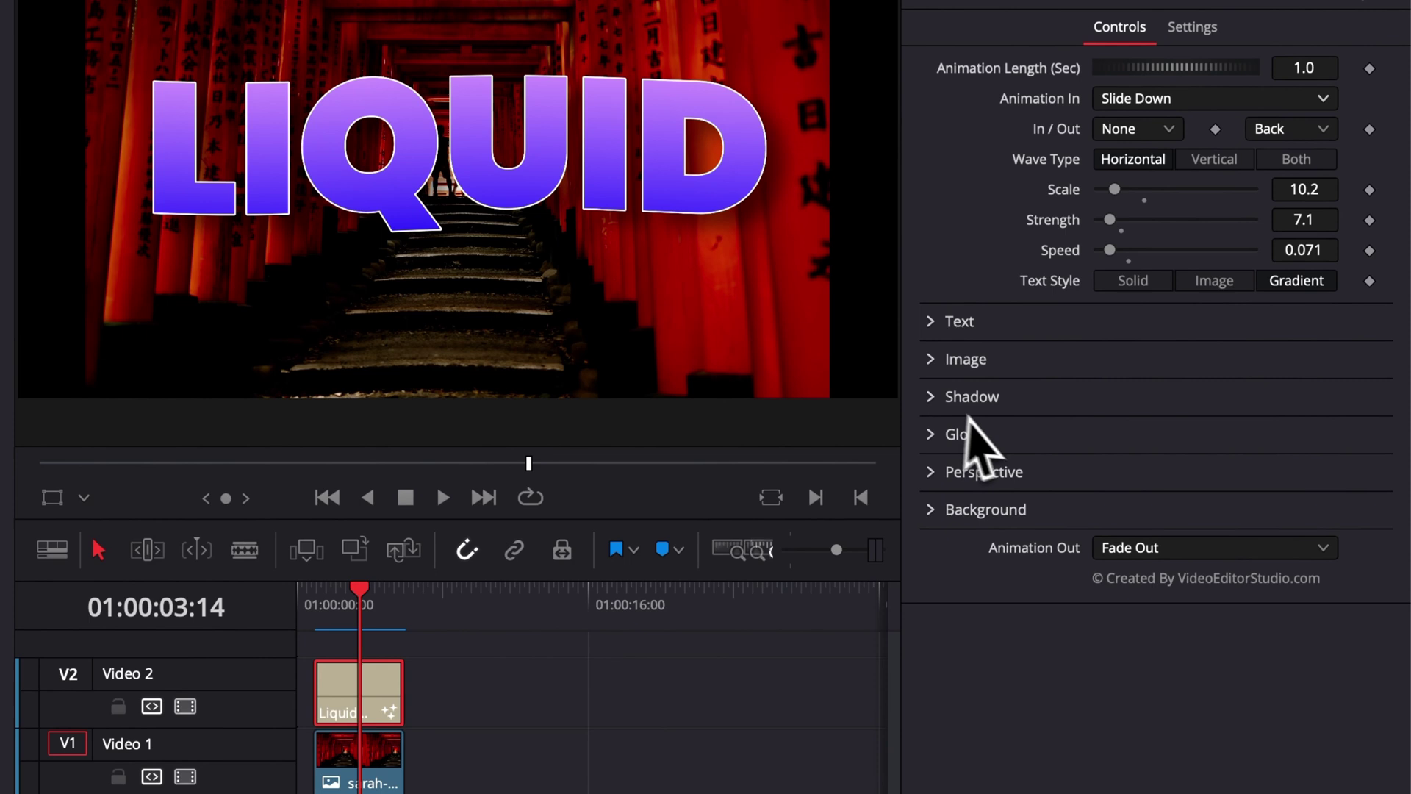
Set the title shadow to Strength 1.0, Drop Angle 97.0, Distance 0.0677, Blur 0.756
left_click(938, 401)
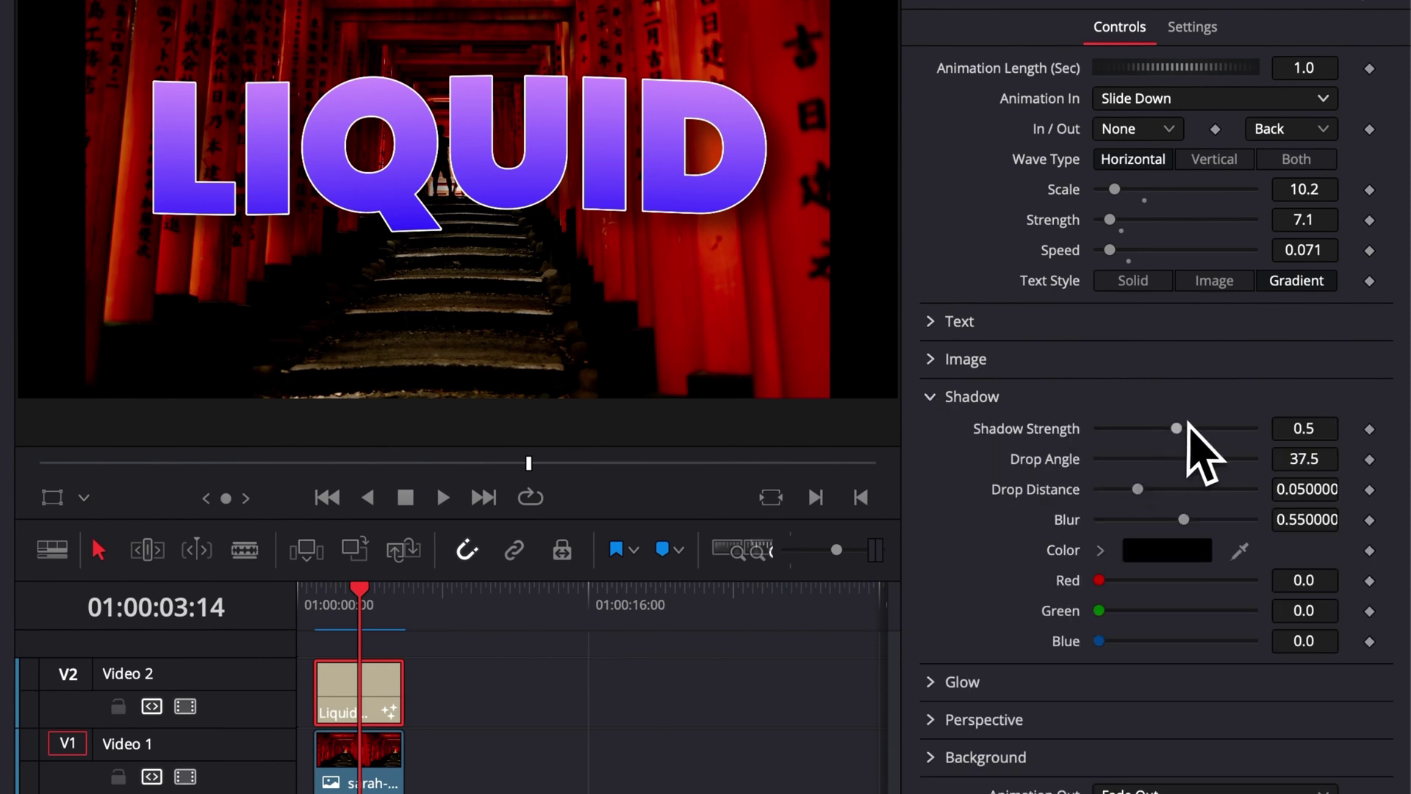
left_click_drag(1187, 428, 1253, 430)
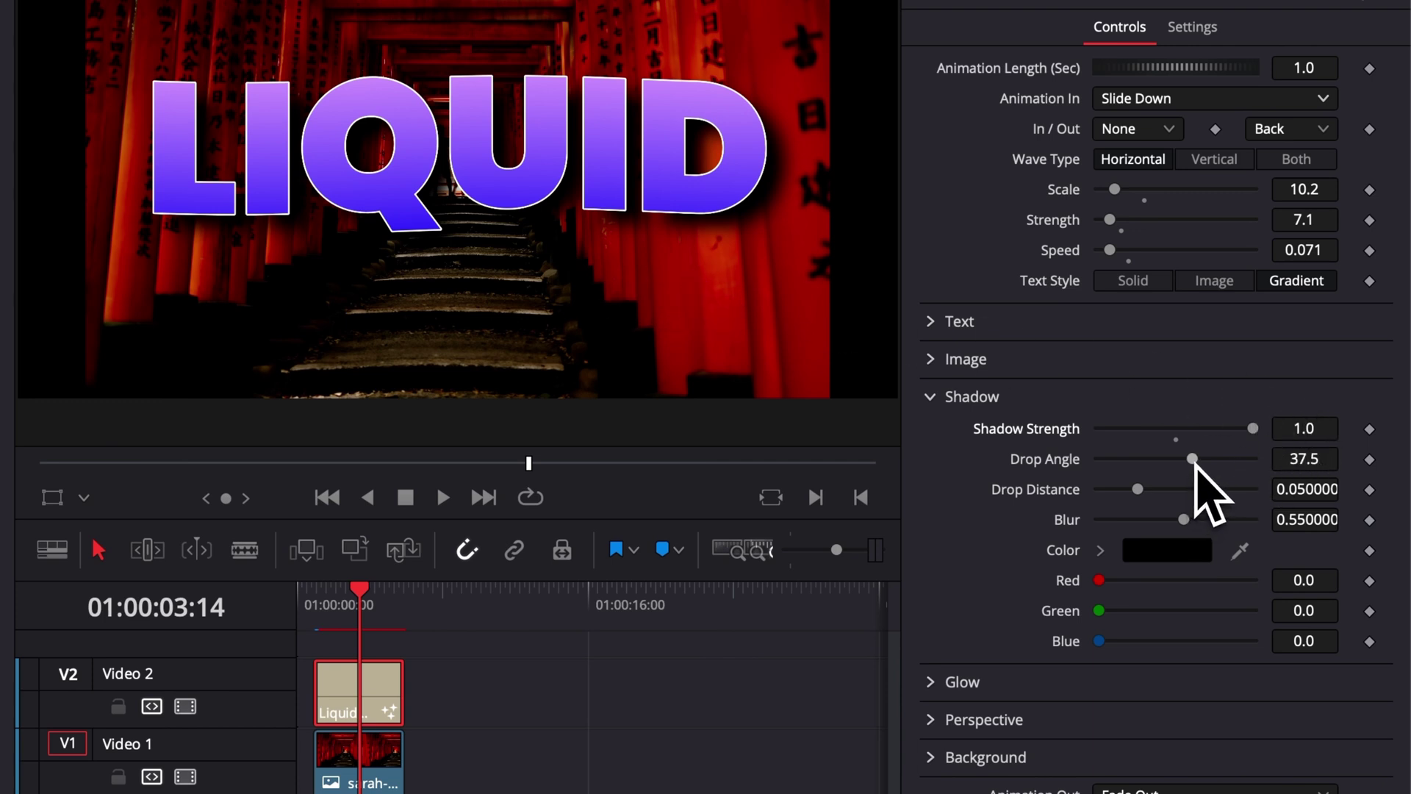
left_click_drag(1196, 467, 1232, 496)
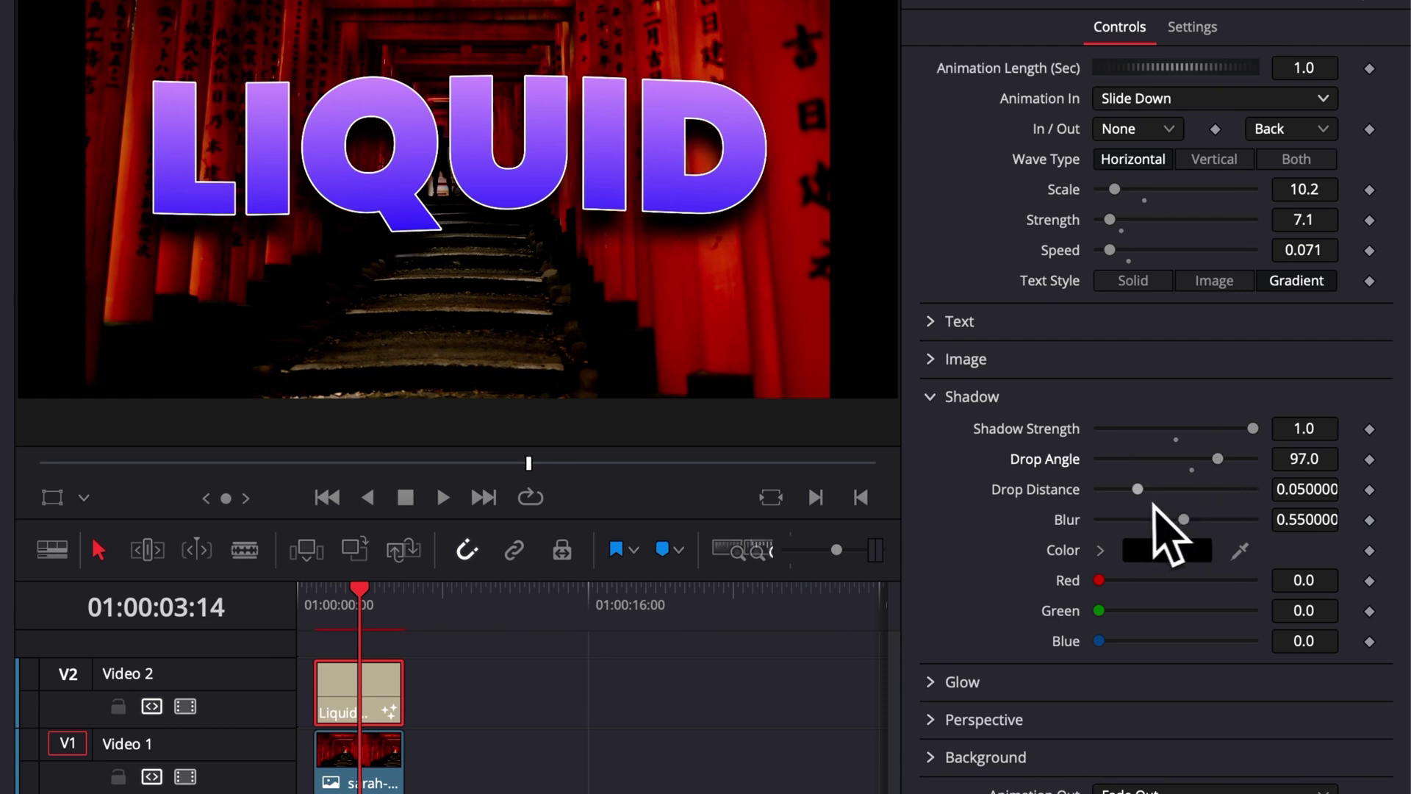
left_click_drag(1141, 497, 1216, 520)
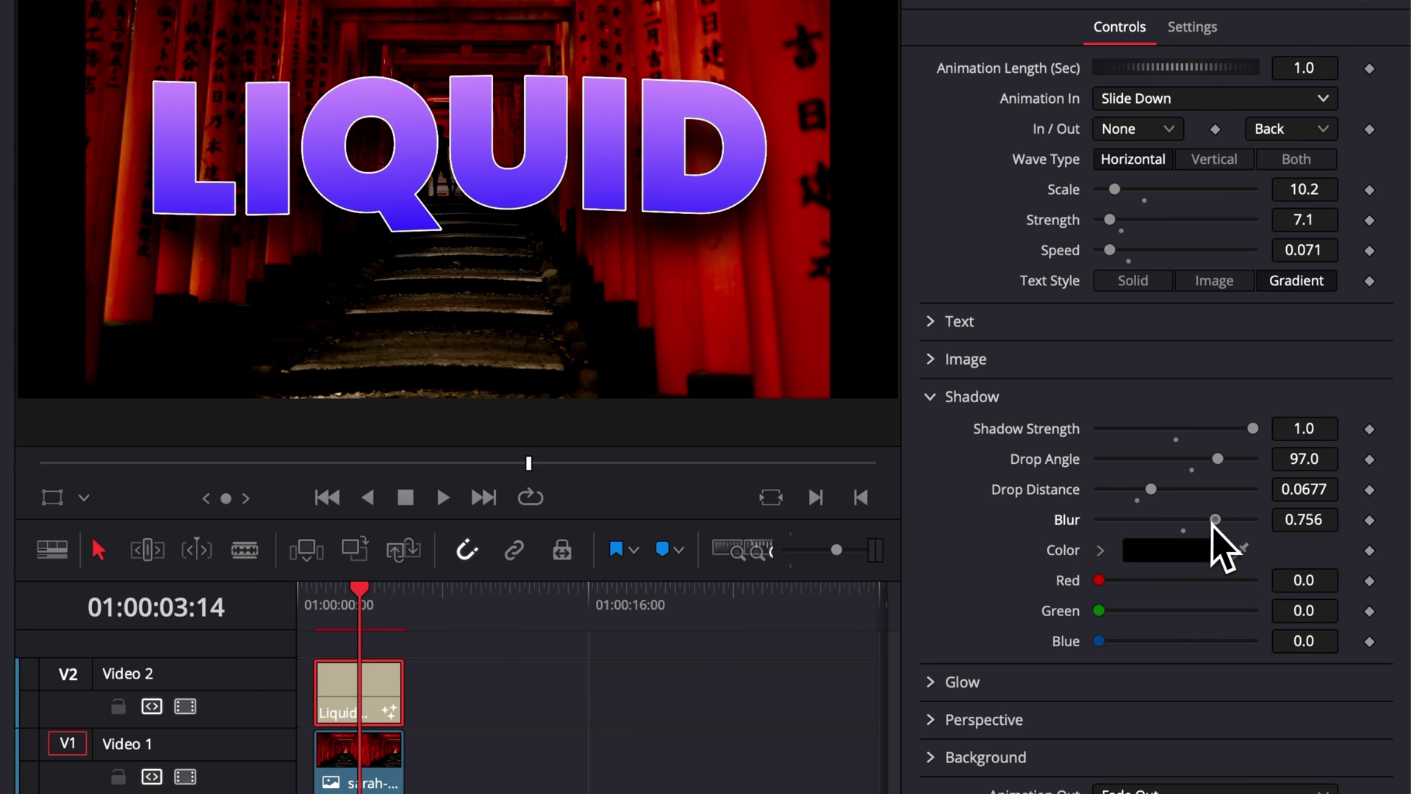
left_click(932, 401)
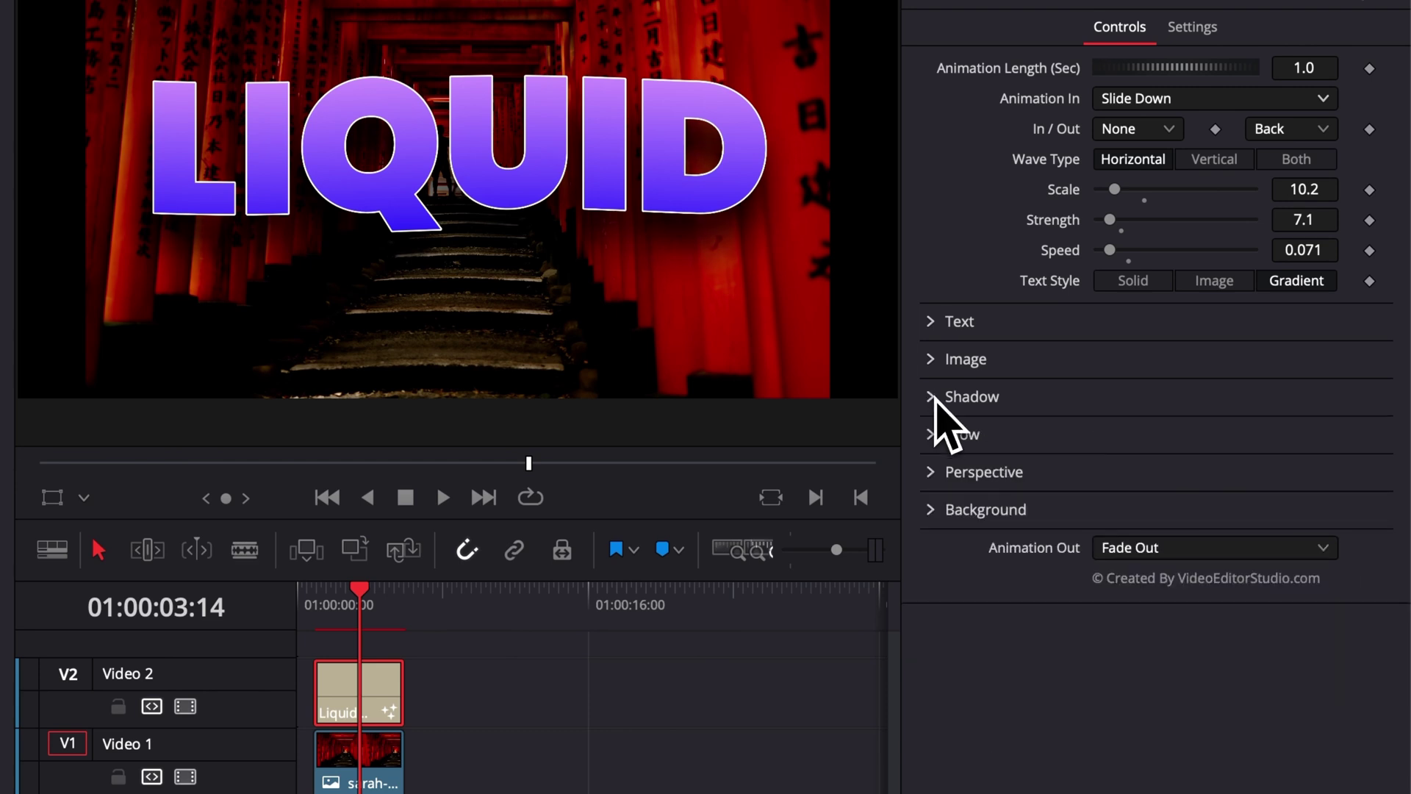
Set the title glow to threshold 0.118, gain 1.181, glow size 25.2 and blend 0.732
left_click(937, 430)
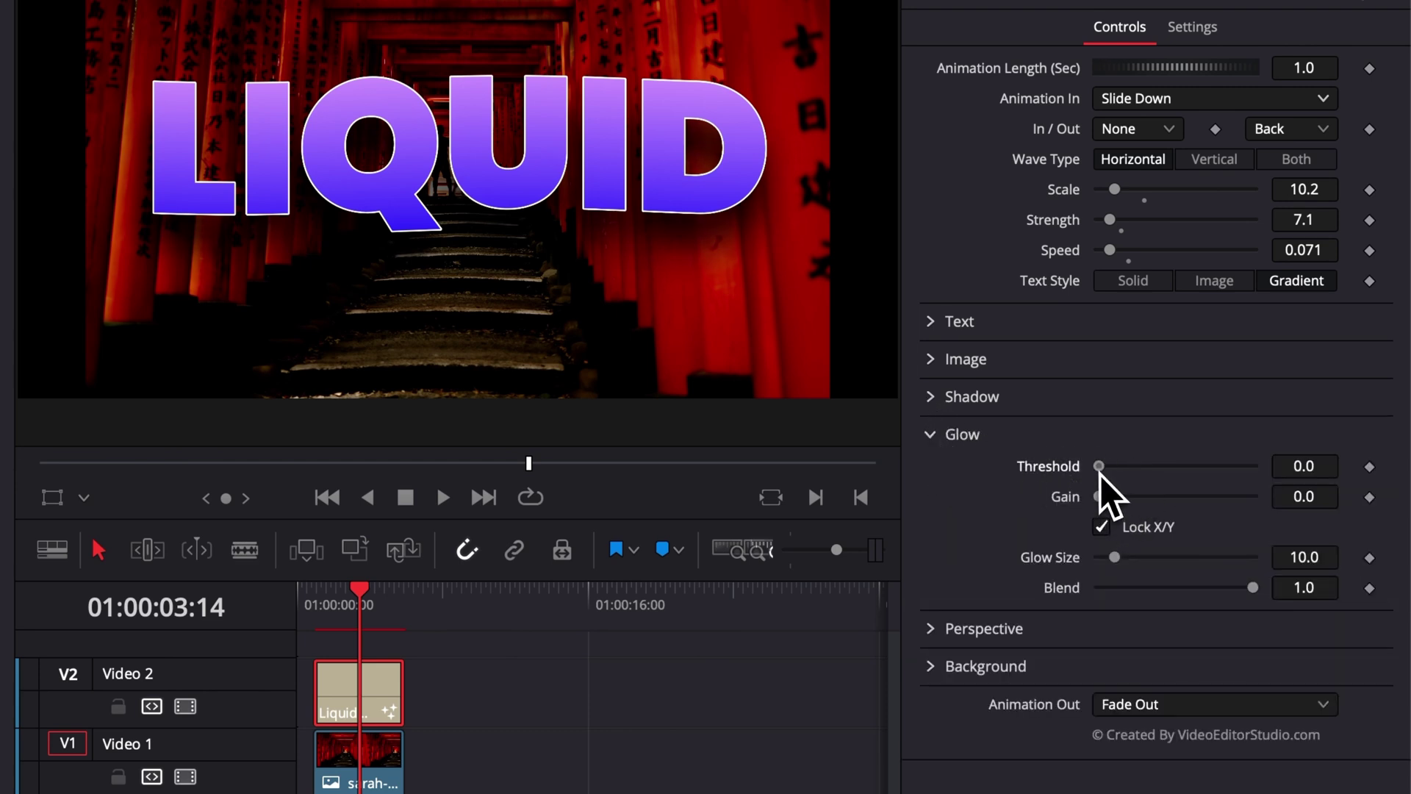
left_click_drag(1100, 497, 1127, 497)
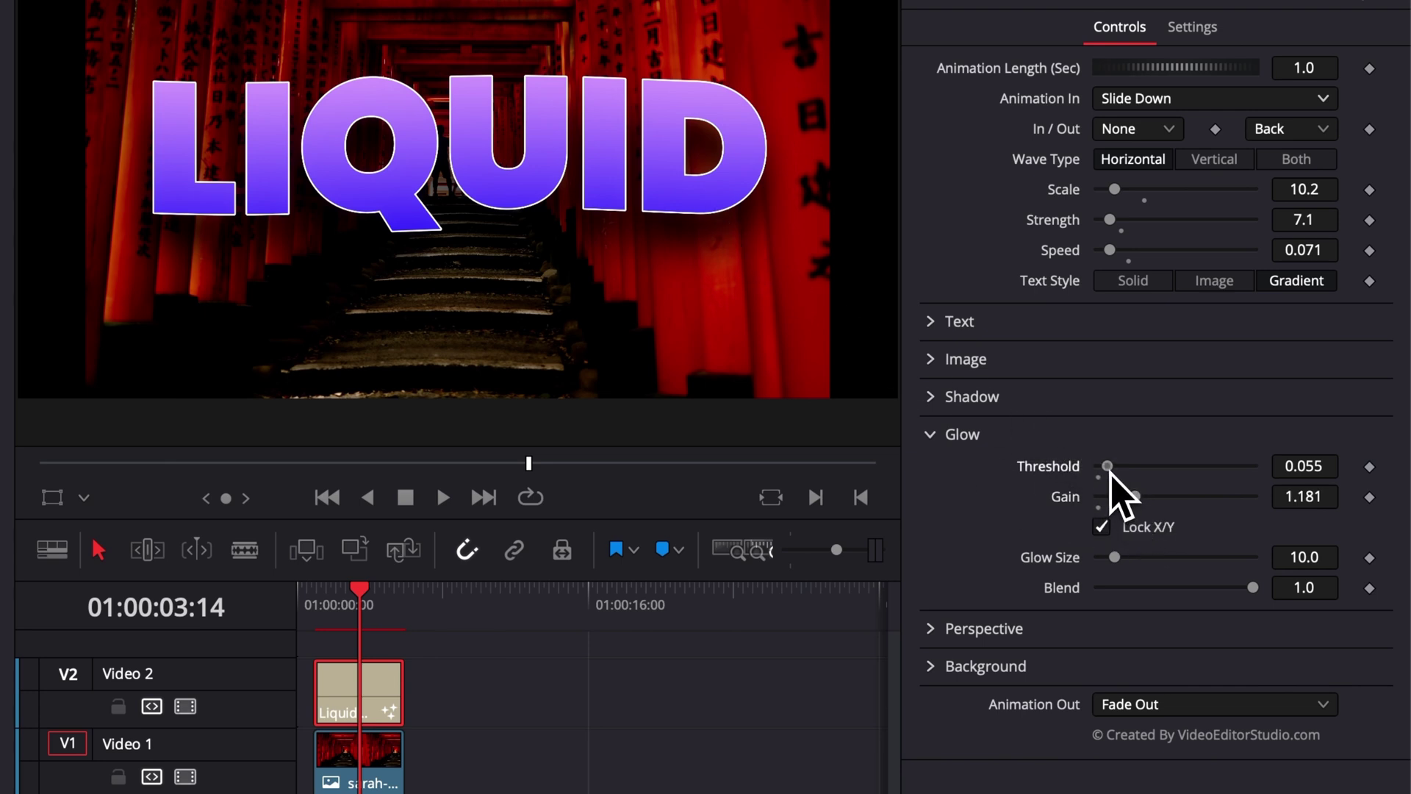
left_click_drag(1110, 473, 1120, 475)
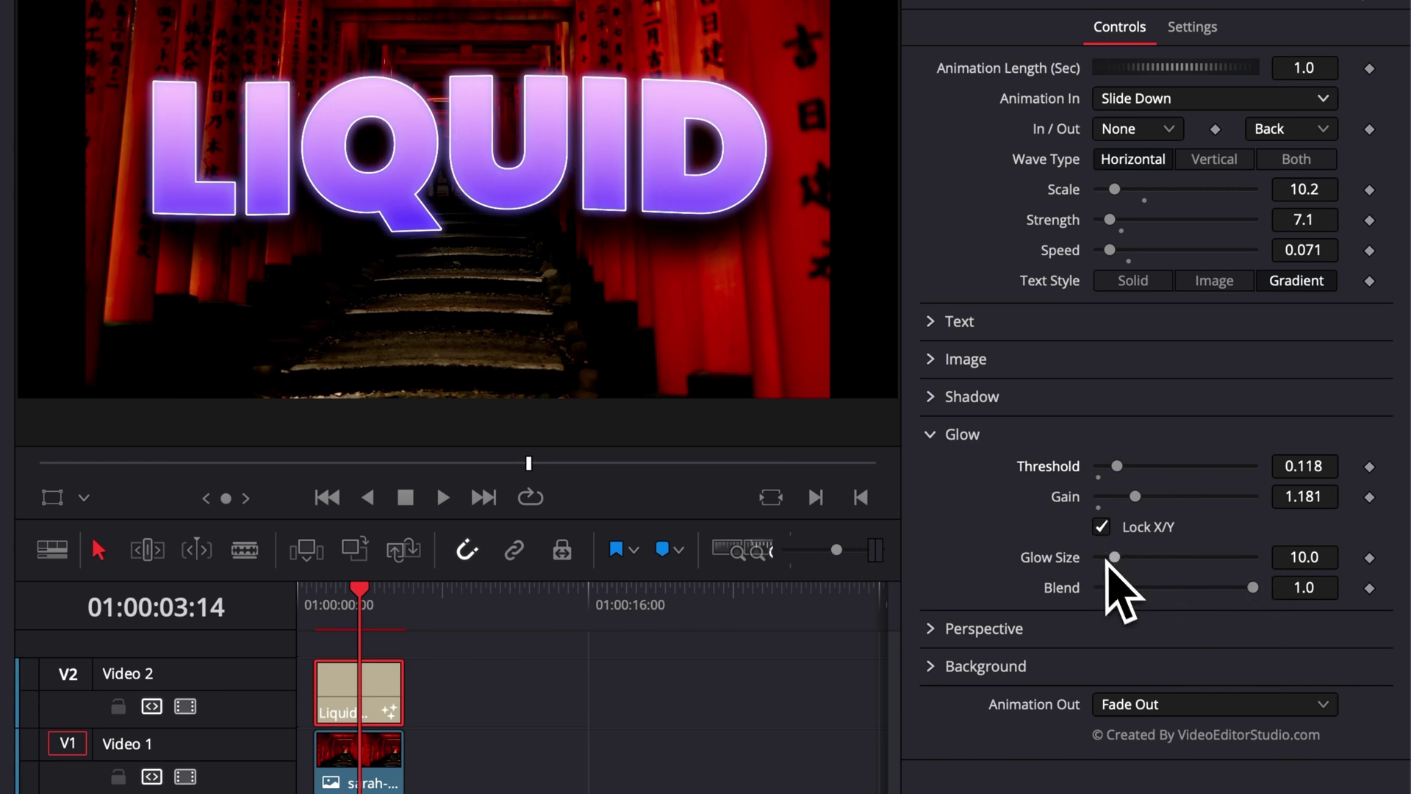
left_click_drag(1118, 565, 1136, 566)
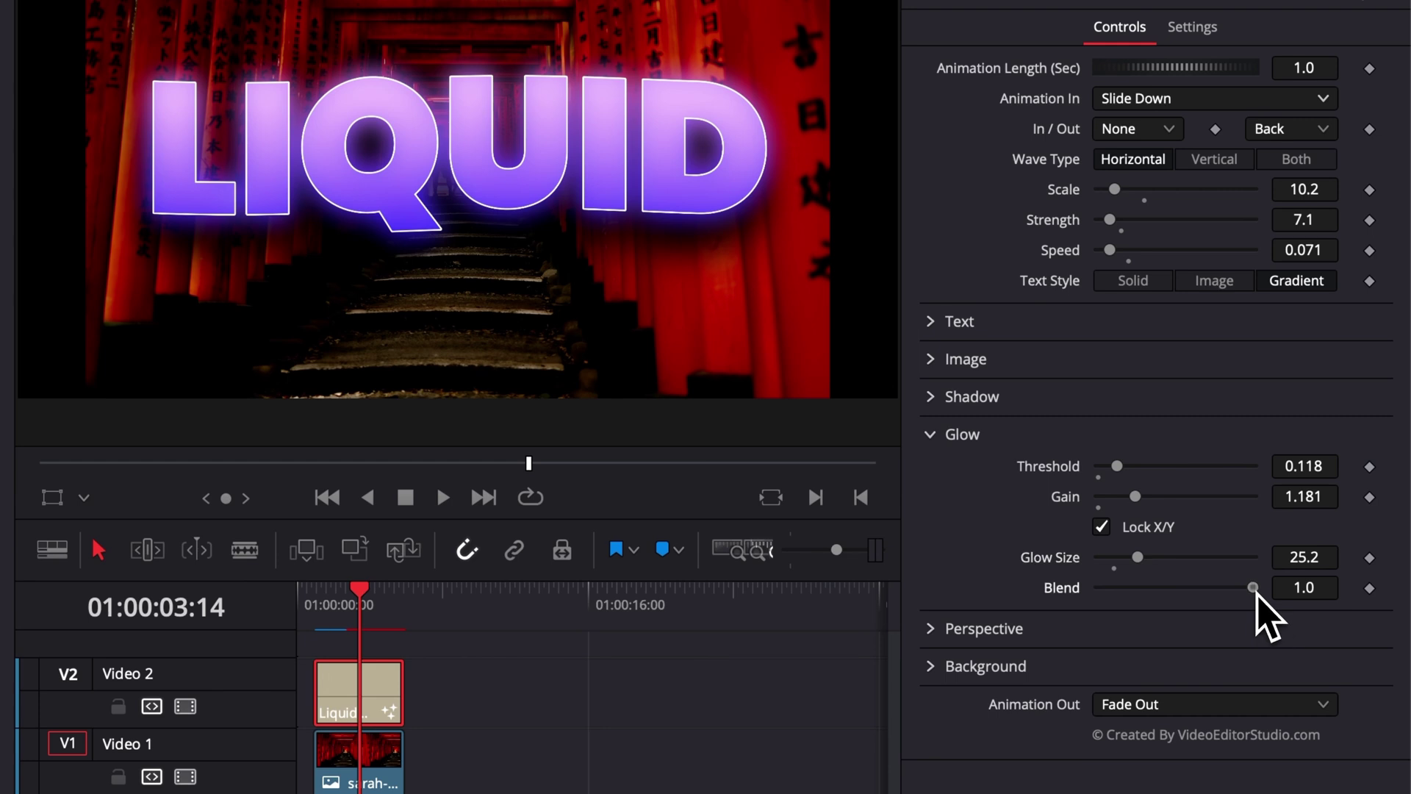
left_click_drag(1253, 588, 1215, 588)
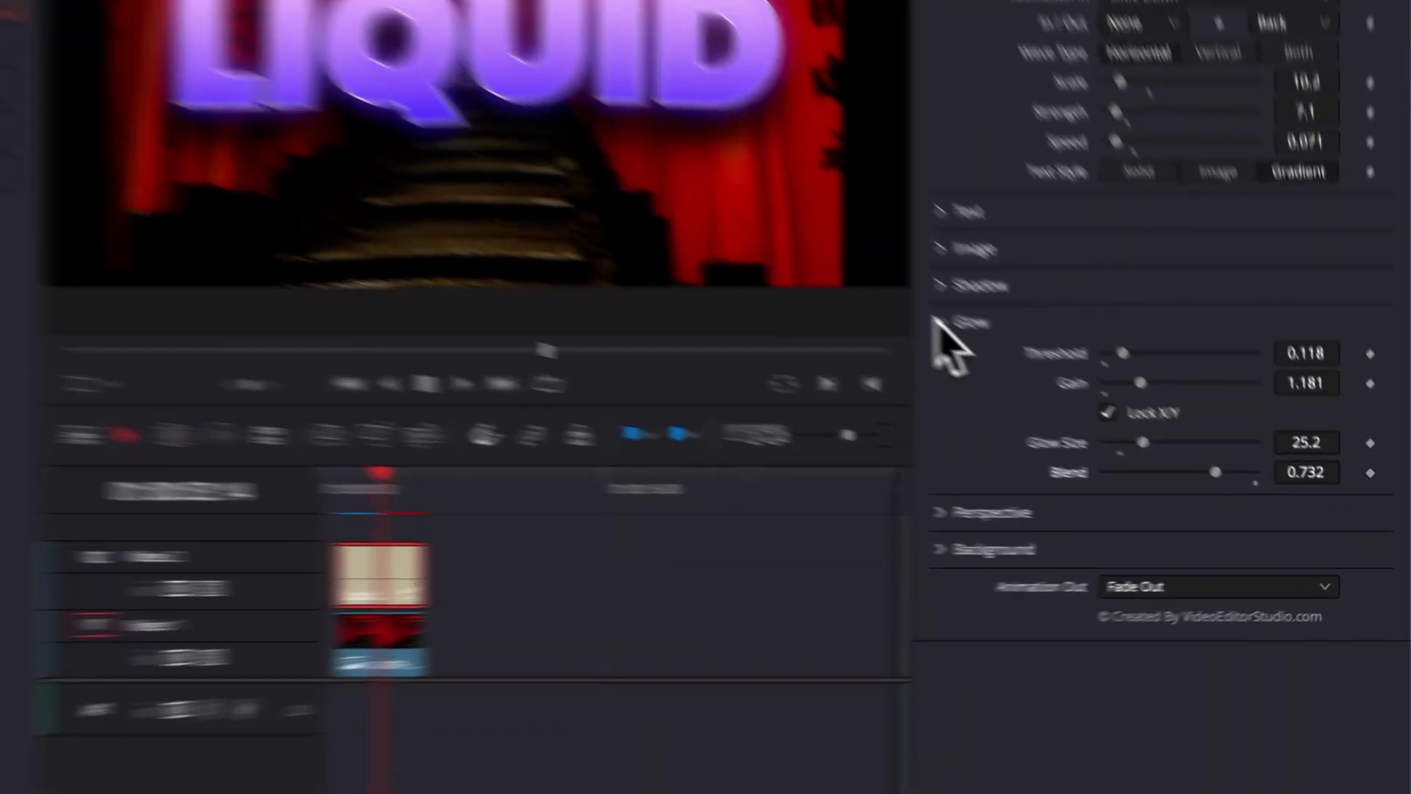
Tilt the title with Perspective rotations X 1.8, Y 25.5 and Z 8.5
left_click(931, 435)
left_click(763, 280)
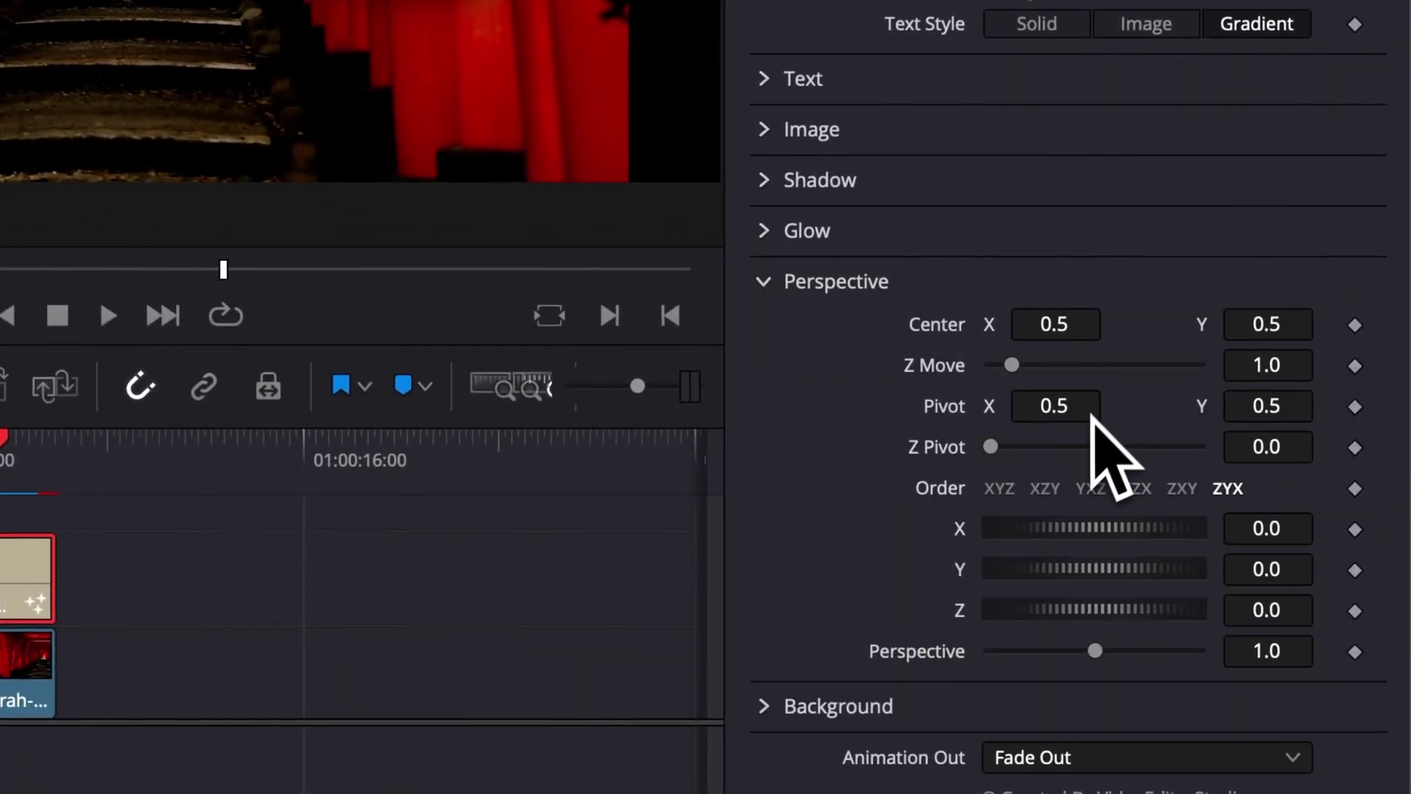
left_click_drag(1254, 528, 1370, 563)
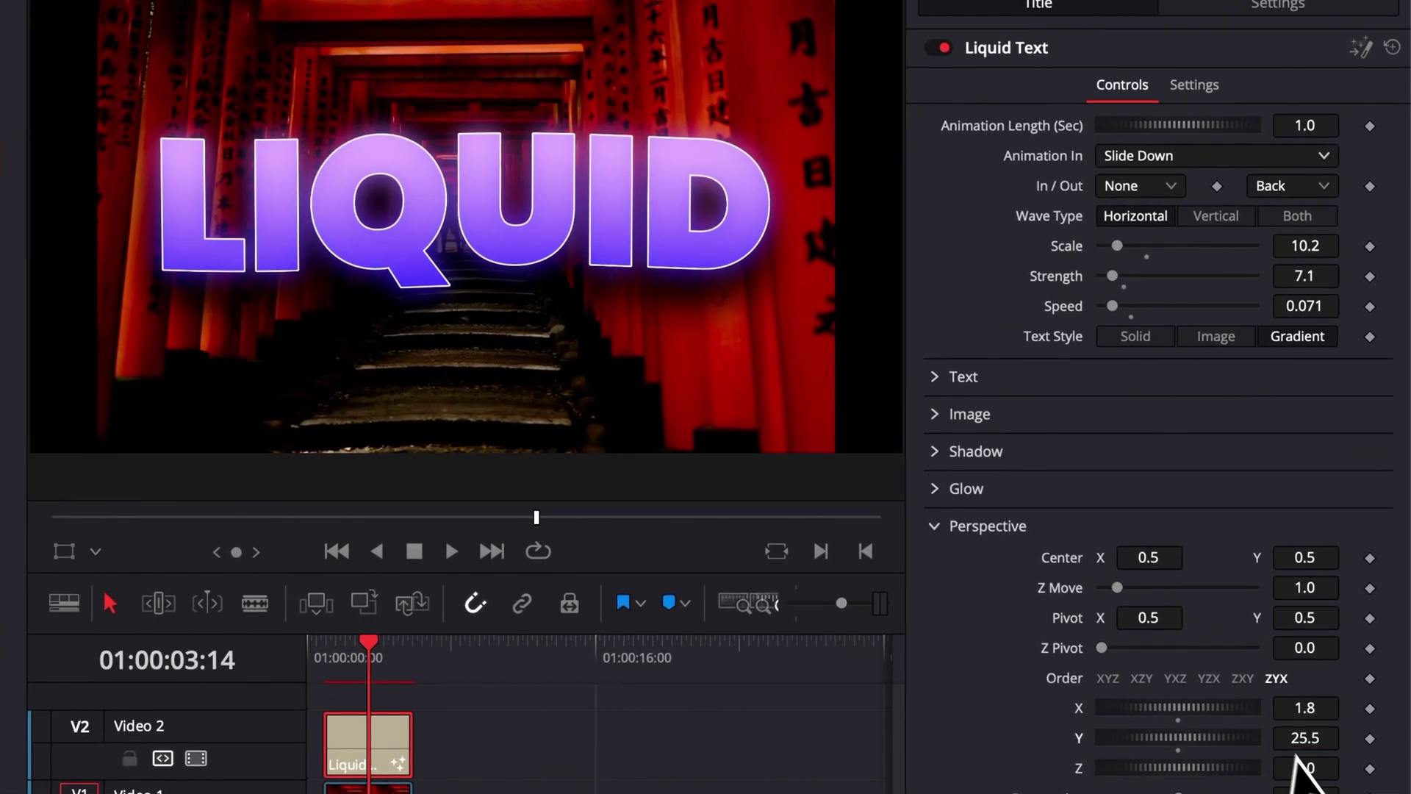
left_click_drag(1306, 768, 1323, 768)
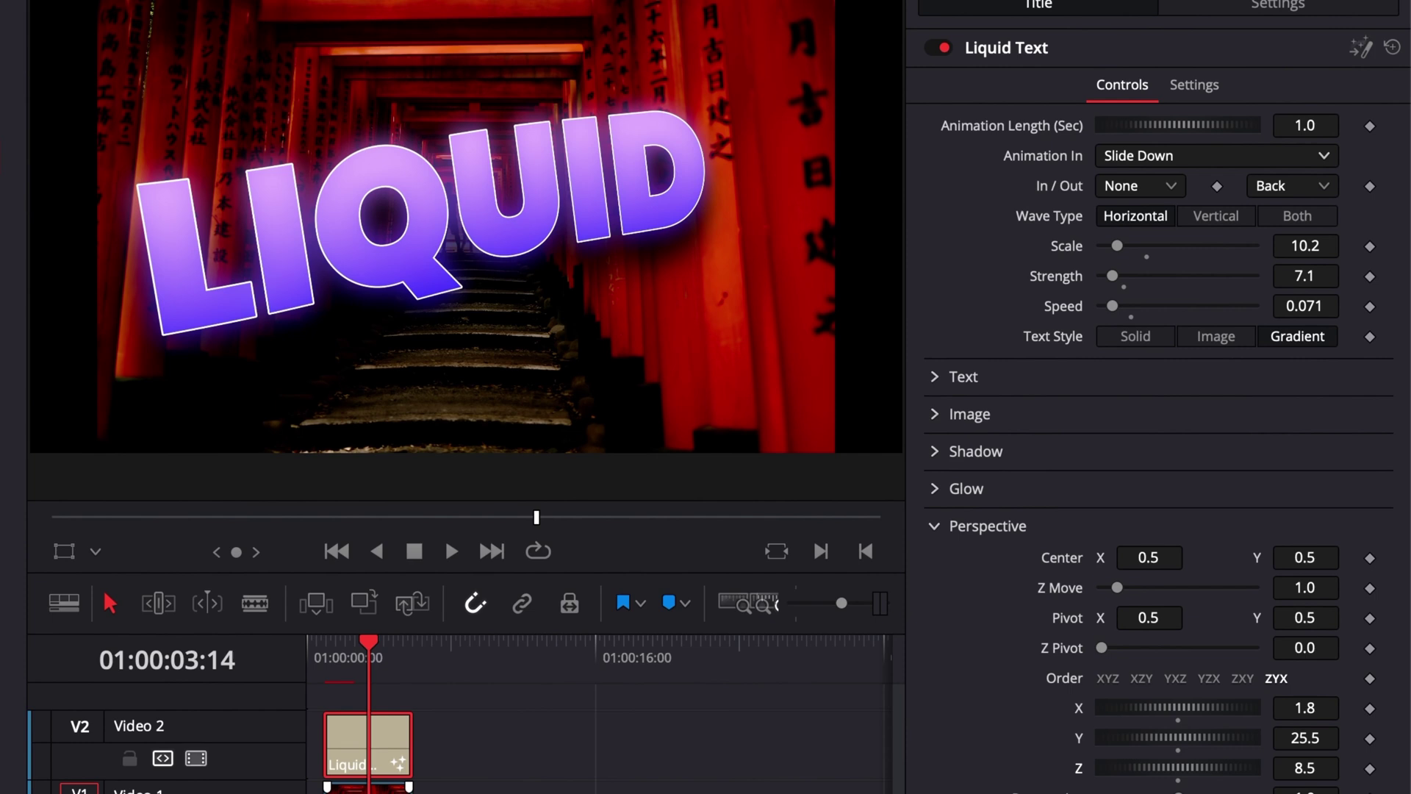
Play the tilted title animation from the start to preview it
left_click(326, 648)
key("space")
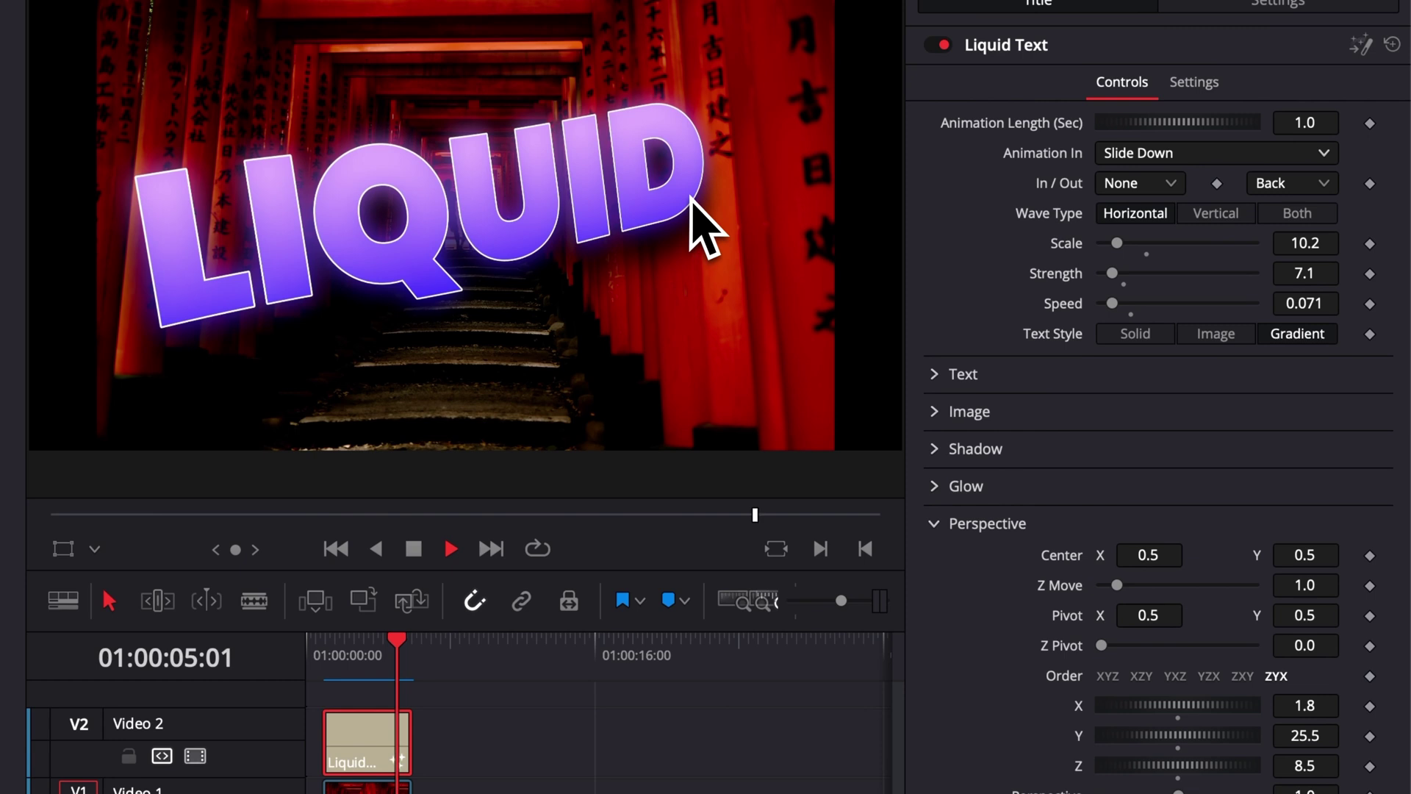
left_click(324, 656)
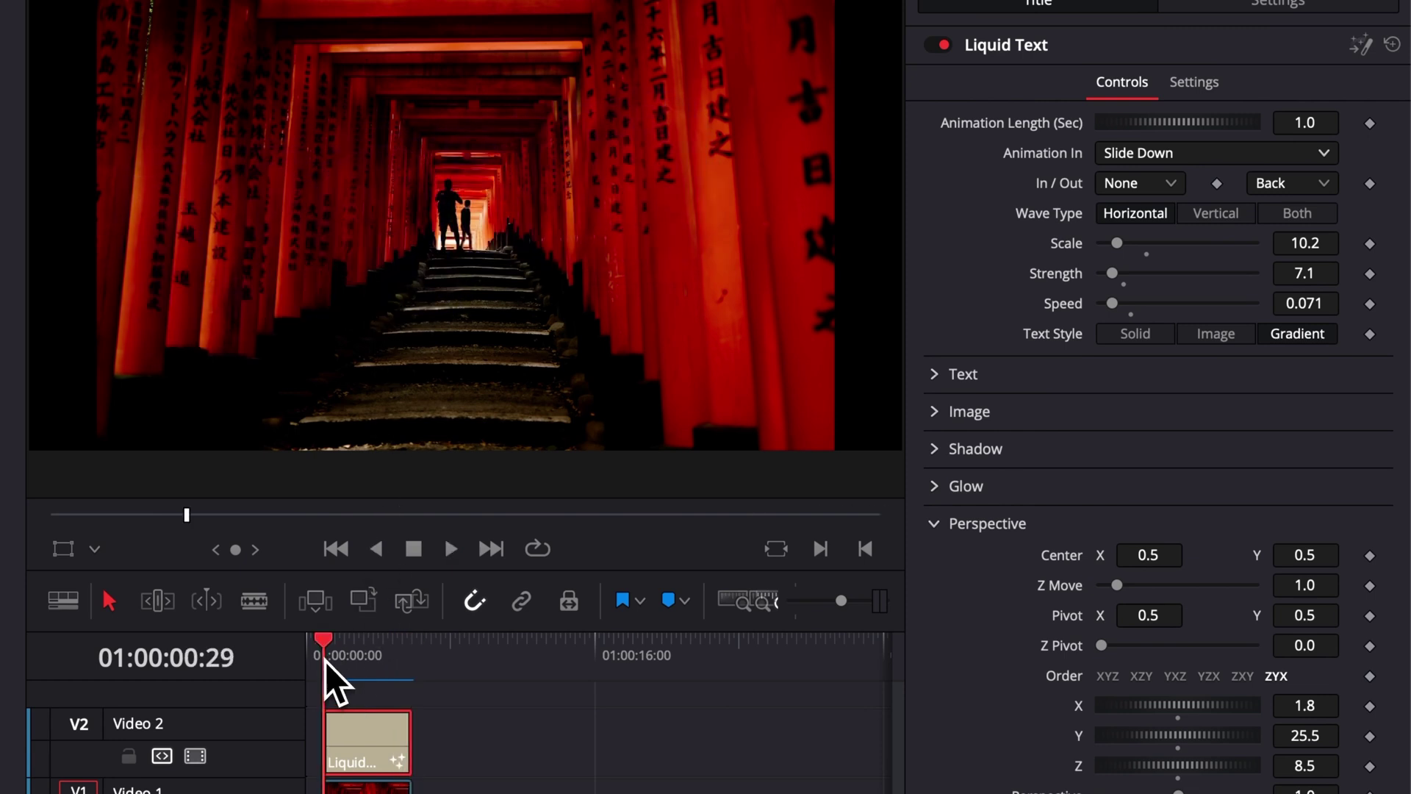
key("space")
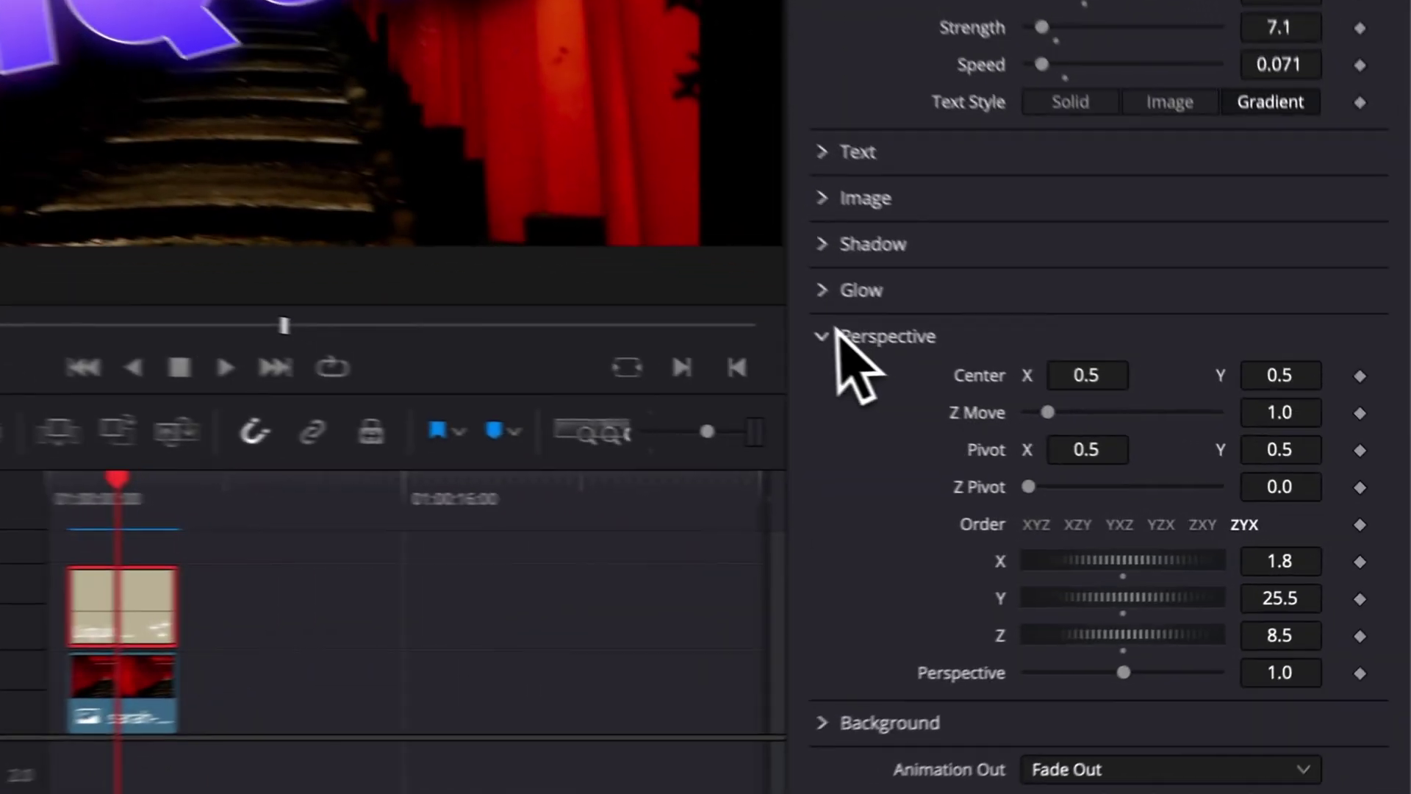
Make the background an inverted frame: opacity 0.693, 0.795 × 0.669, soft edge 0.0488, border 0.067
left_click(1016, 474)
left_click(777, 373)
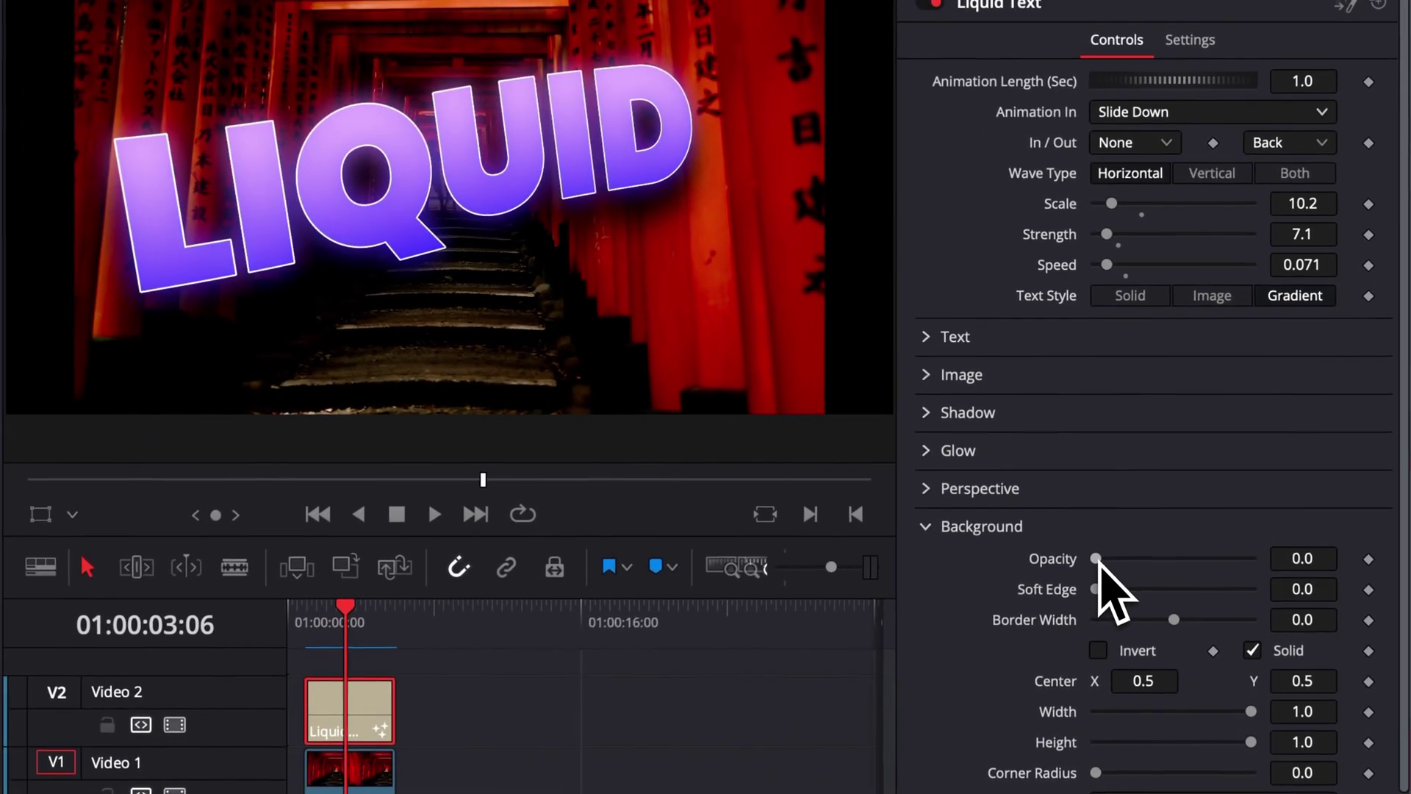
left_click_drag(1101, 565, 1226, 593)
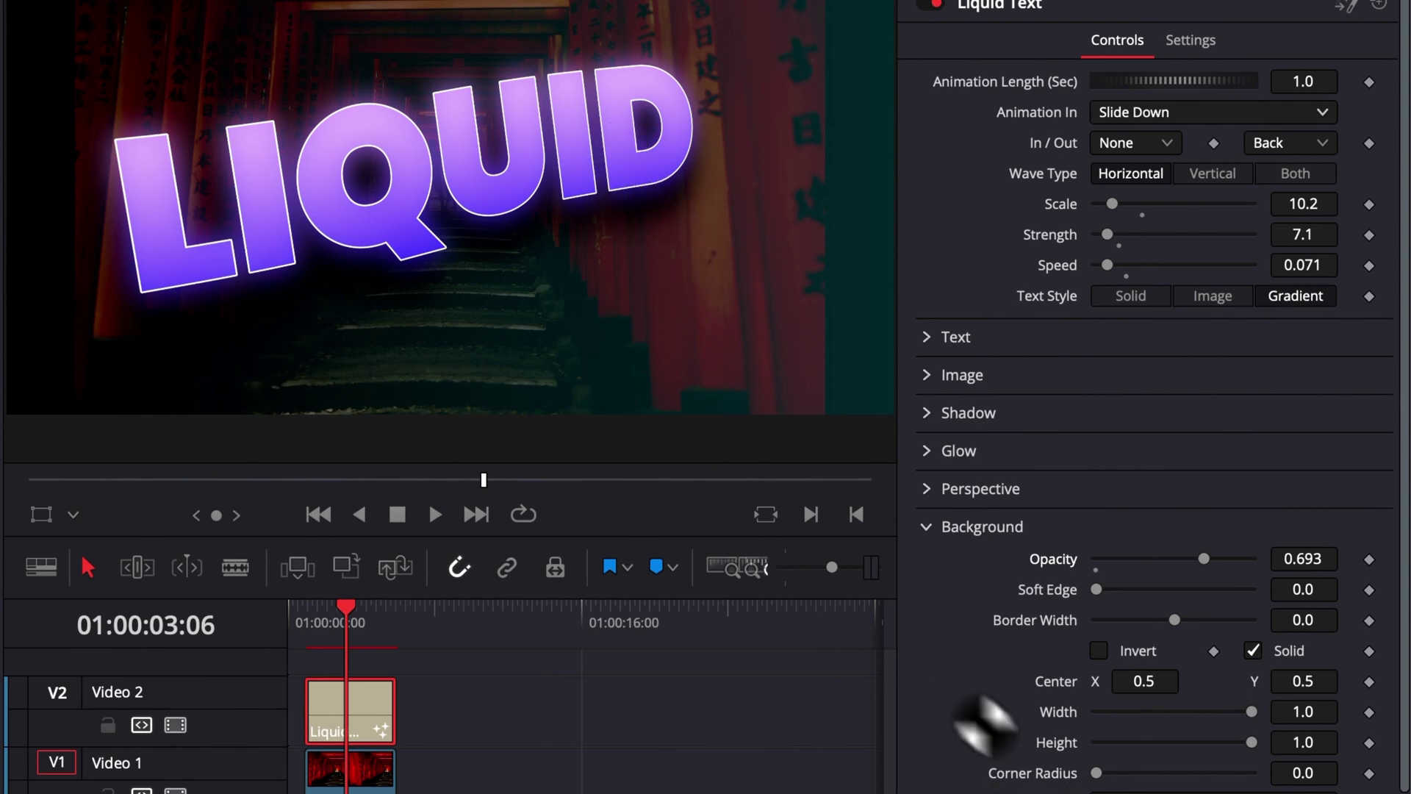
key("Up")
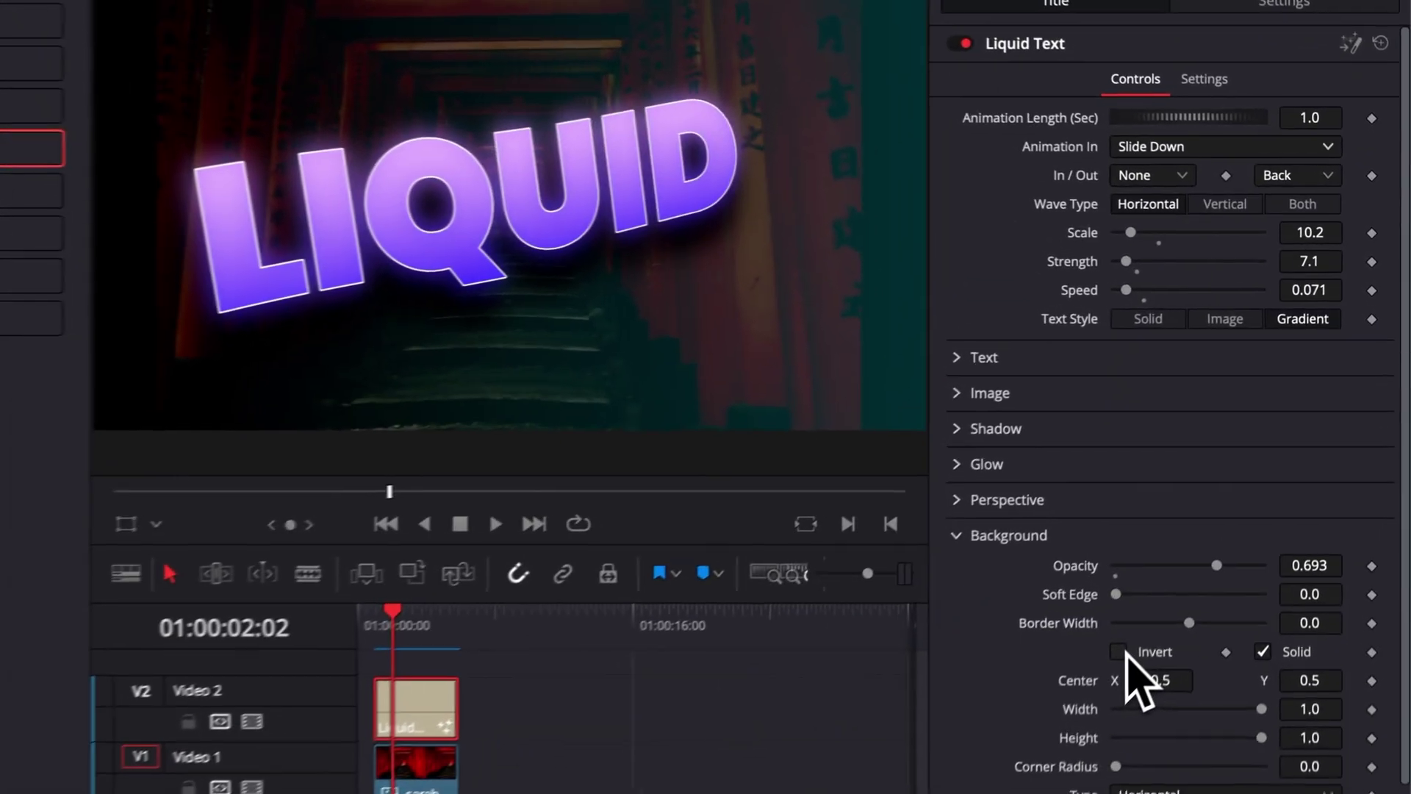
left_click(1204, 533)
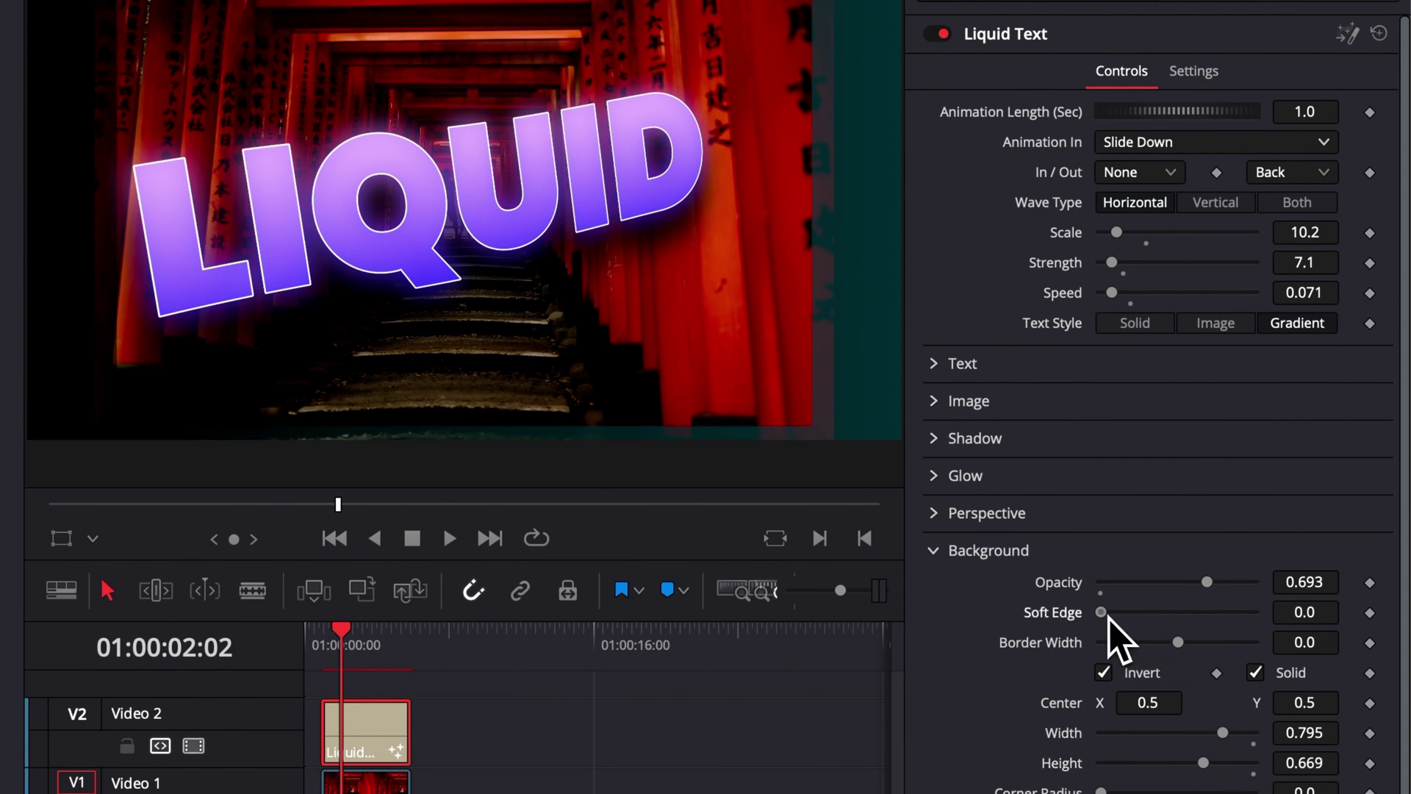
left_click_drag(1101, 613, 1197, 642)
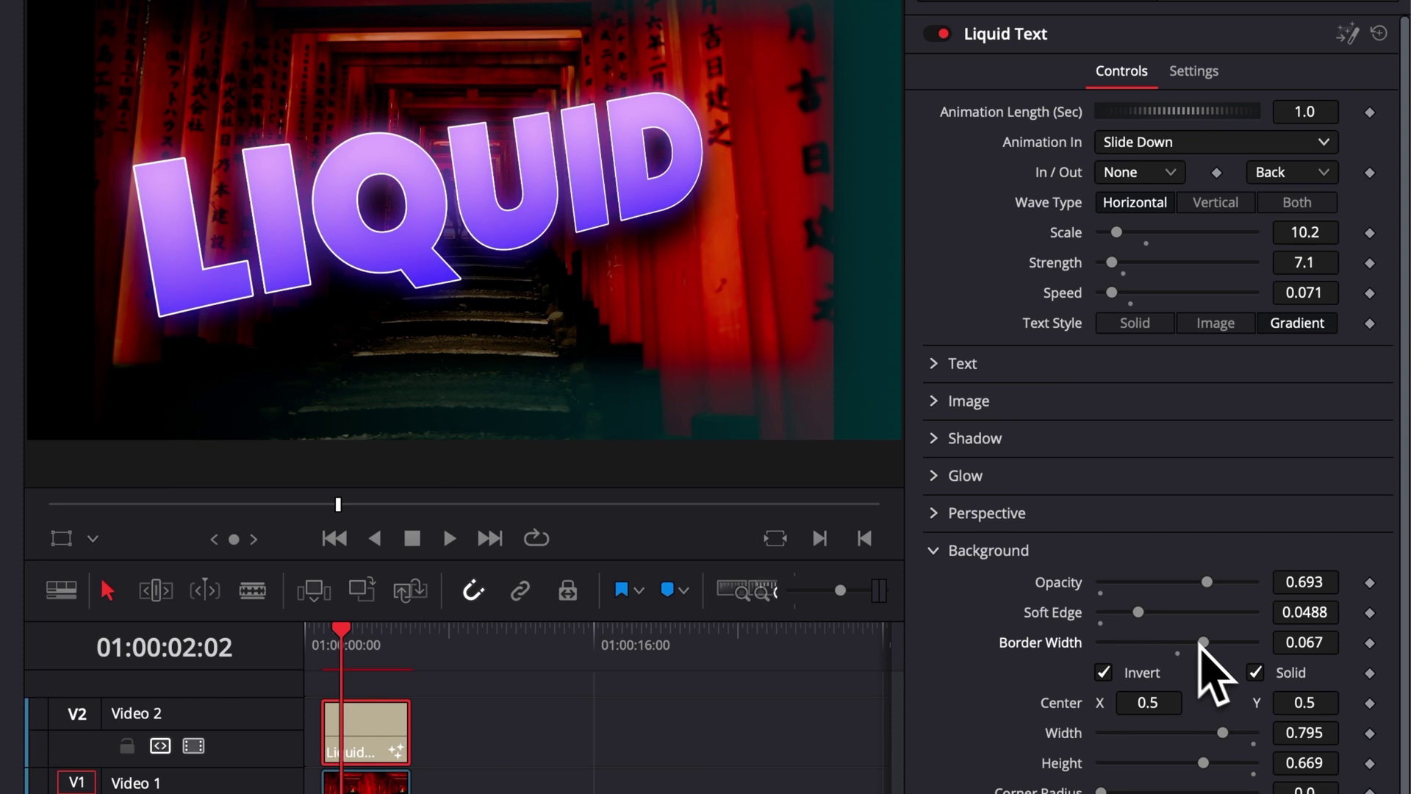